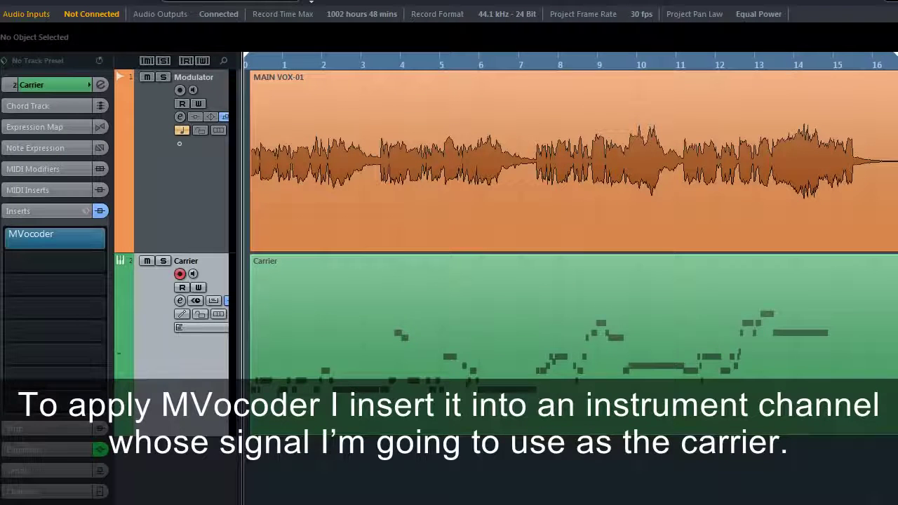
Step: Activate the side-chain input of MVocoder on the Carrier channel and close the plugin window
left_click(37, 235)
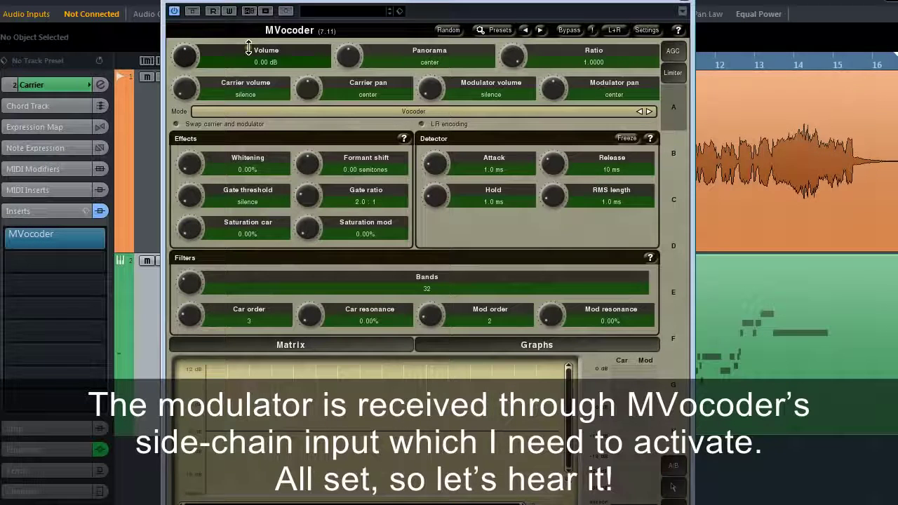
left_click(285, 11)
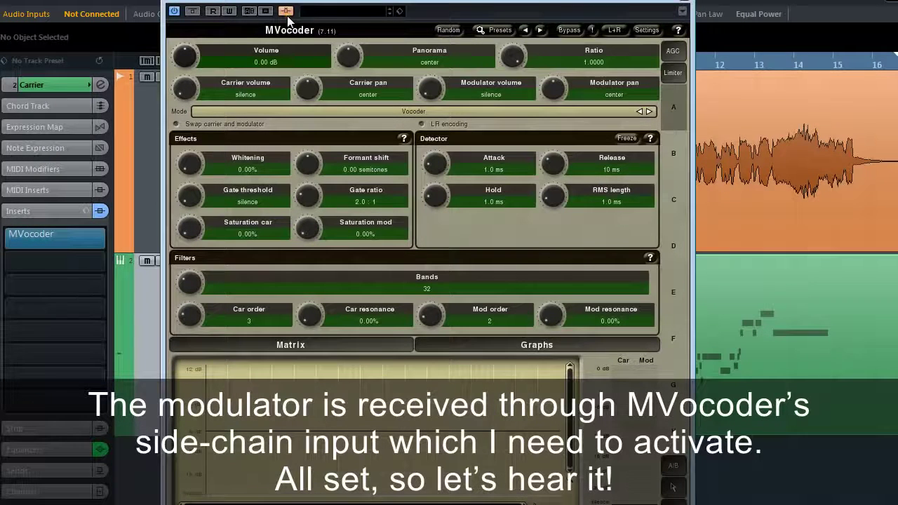
left_click(683, 5)
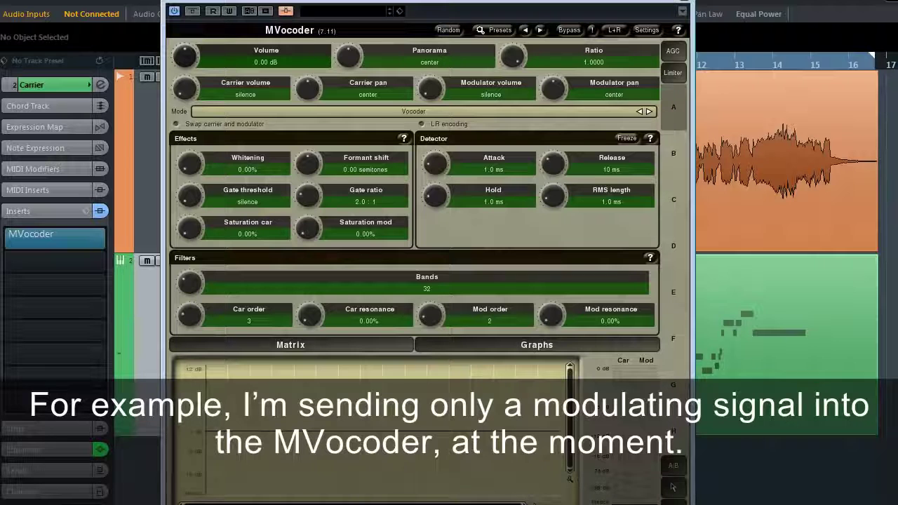
key("Delete")
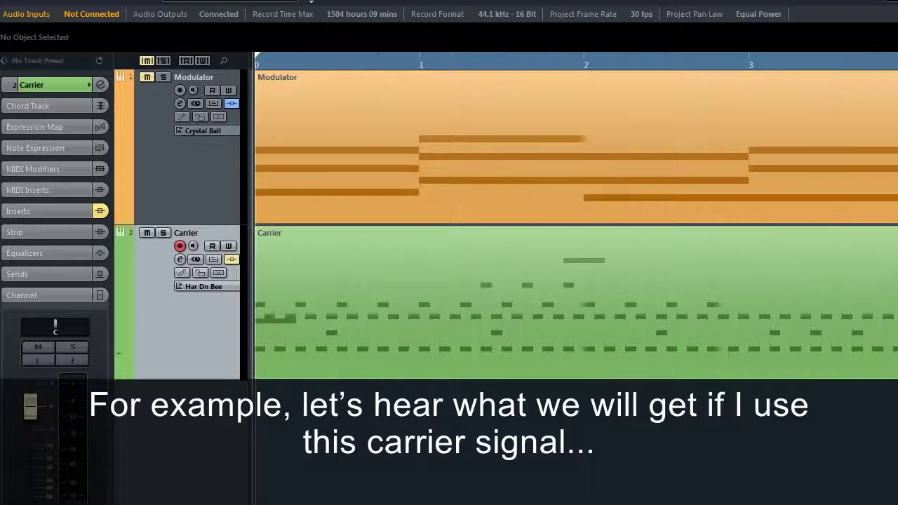
Step: Audition the Har Dn Bee carrier and the Crystal Ball modulator separately by muting the other track, followed by their vocoded result
key("space")
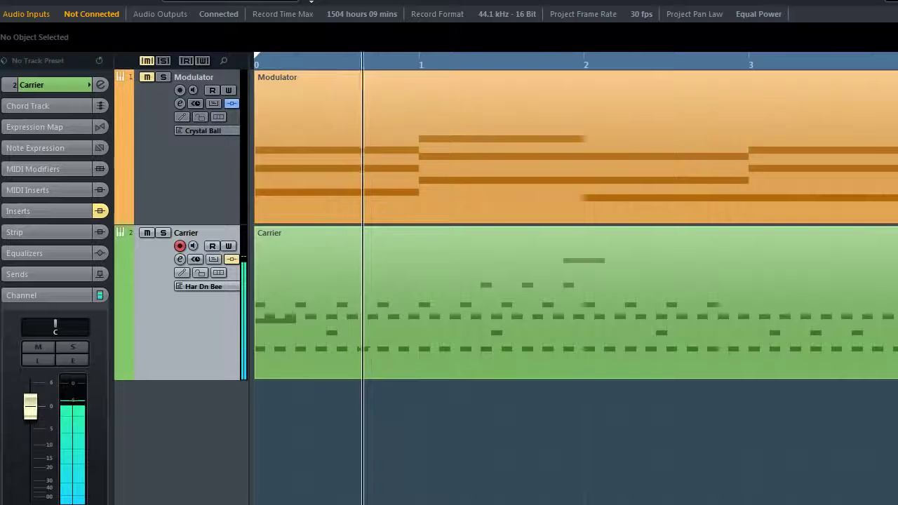
key("space")
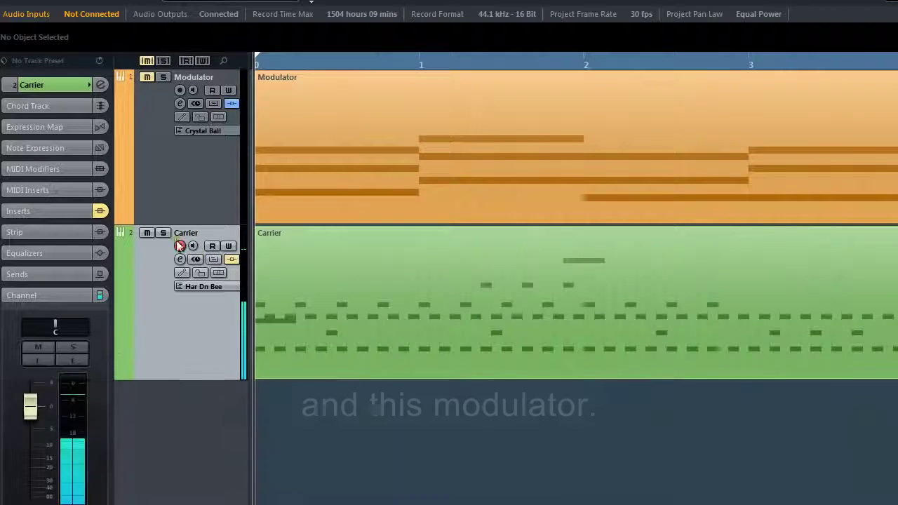
left_click(146, 232)
key("space")
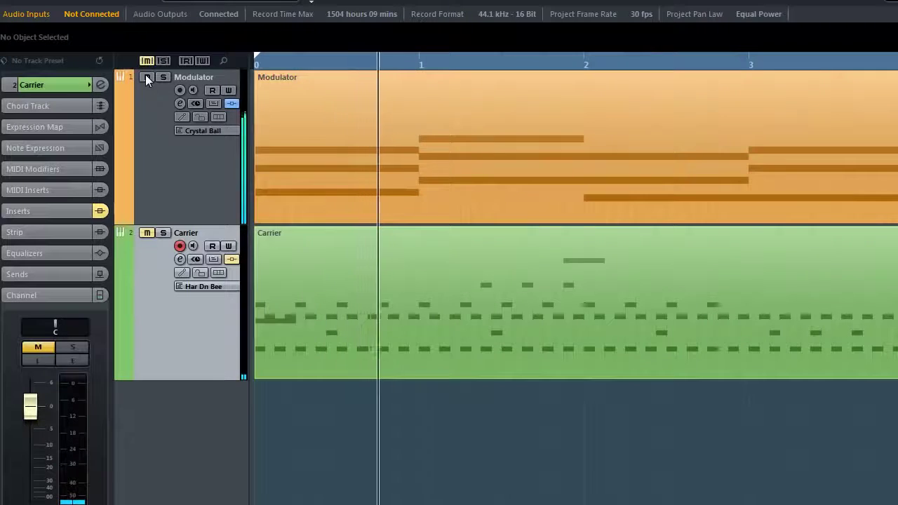
key("space")
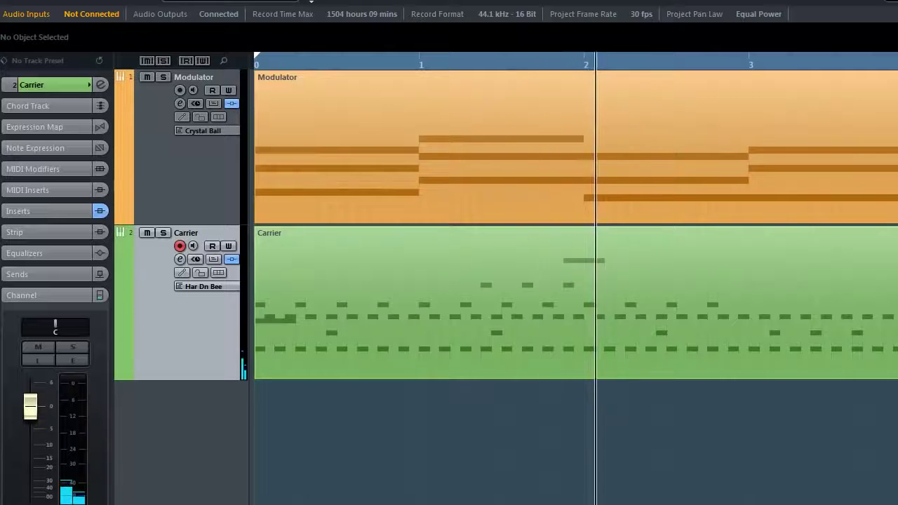
key("space")
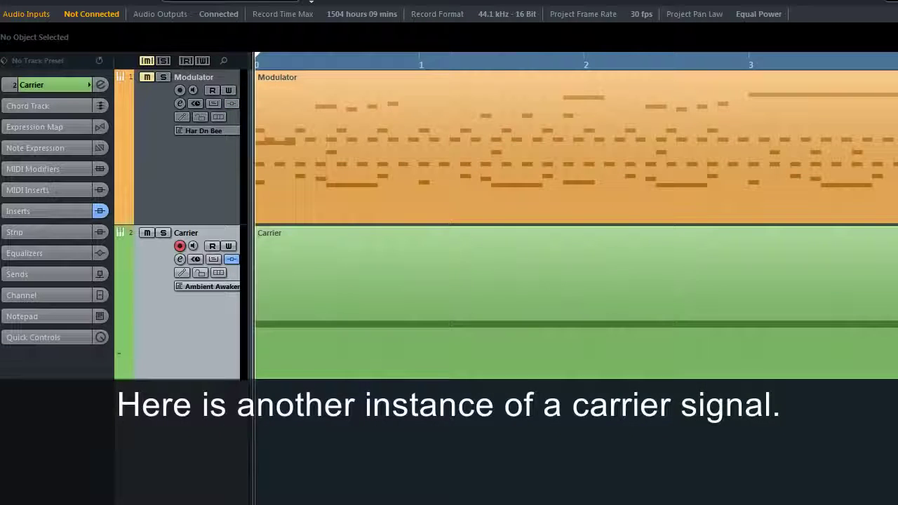
Step: Audition the Ambient carrier and the Har Dn Bee modulator separately using track mutes, followed by their vocoded result
key("space")
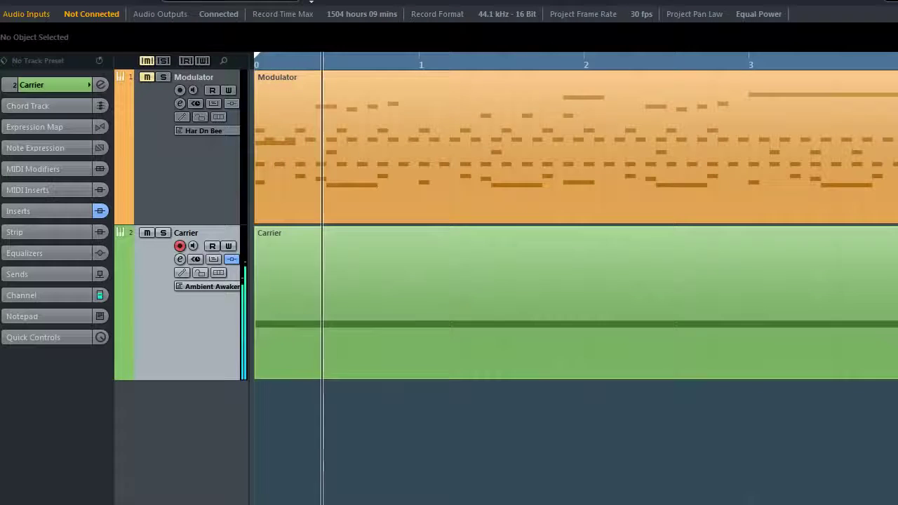
key("space")
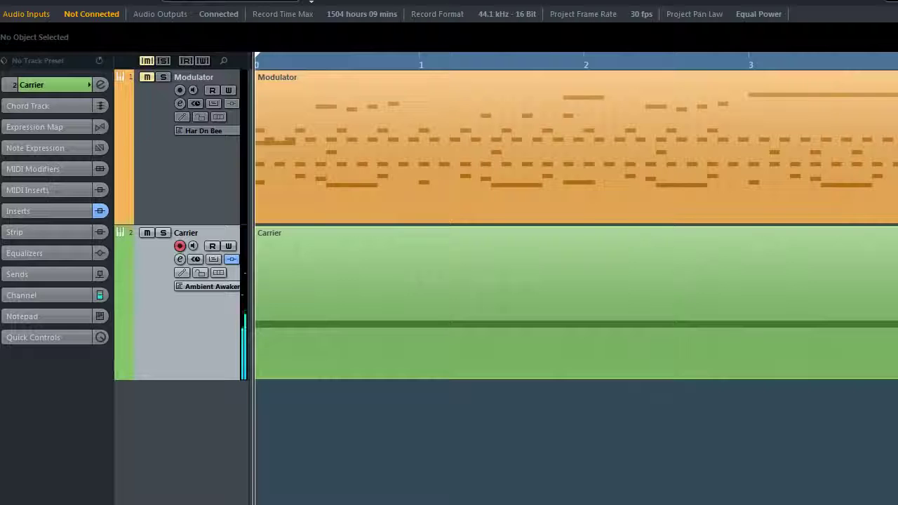
left_click(147, 232)
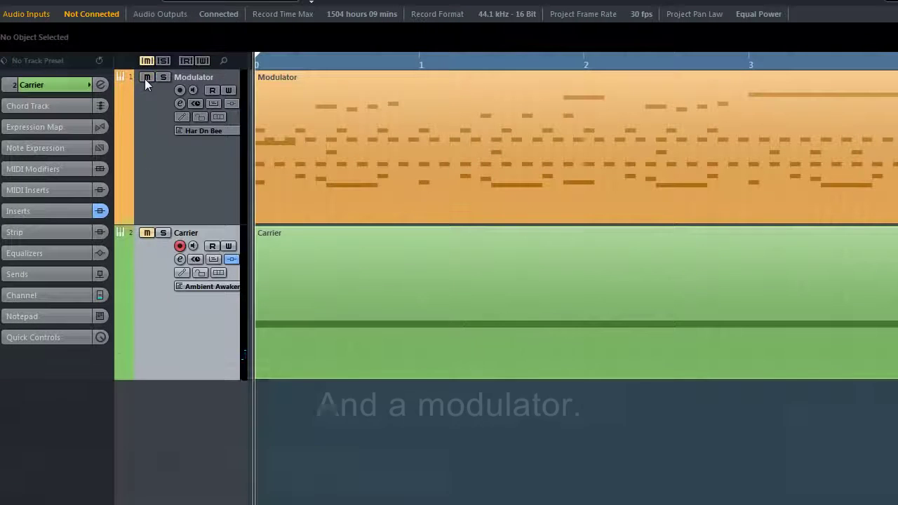
left_click(146, 77)
key("space")
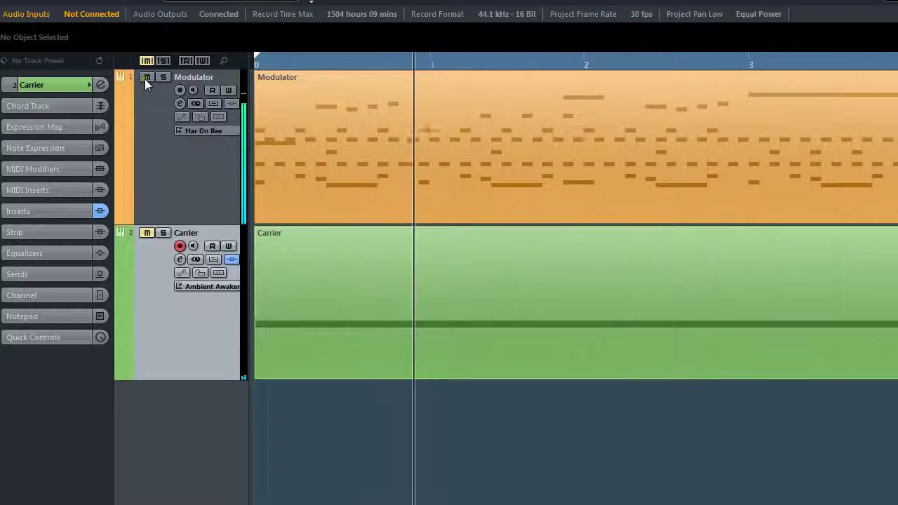
key("space")
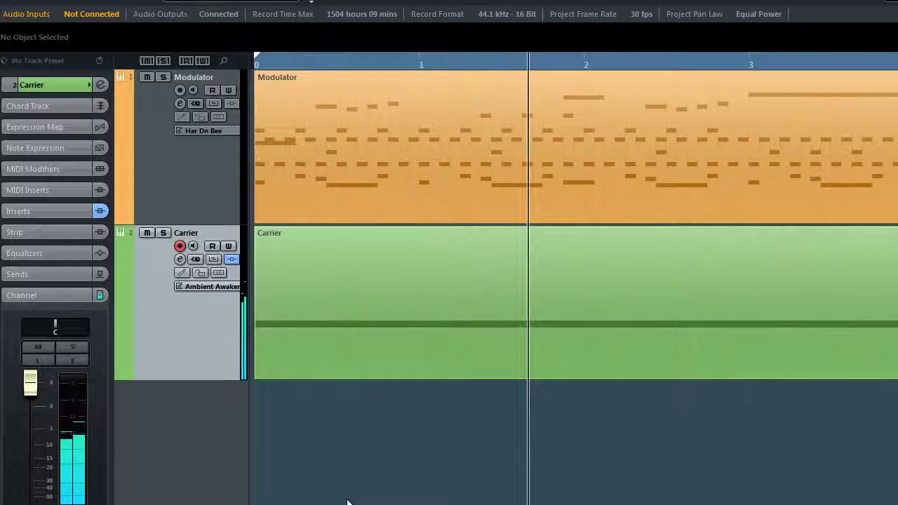
key("space")
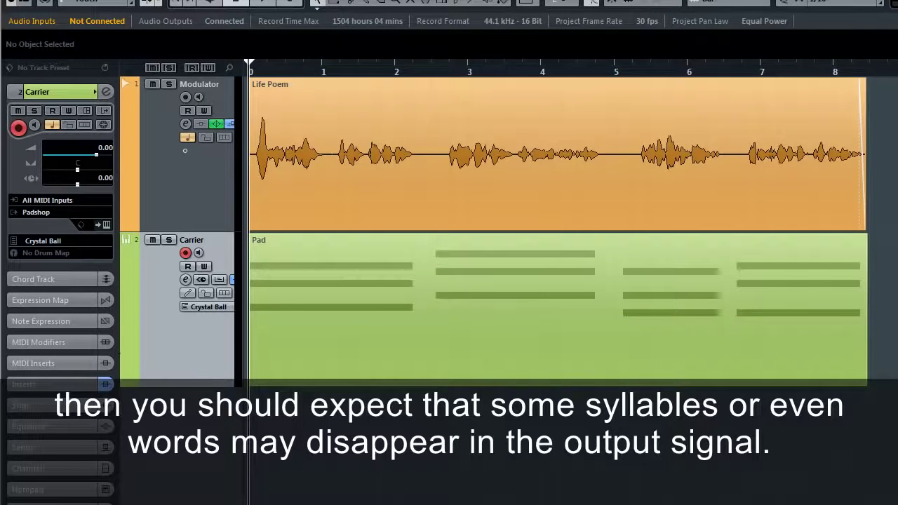
Step: Play back the Life Poem voice modulating the Crystal Ball pad carrier to hear which syllables drop out
key("space")
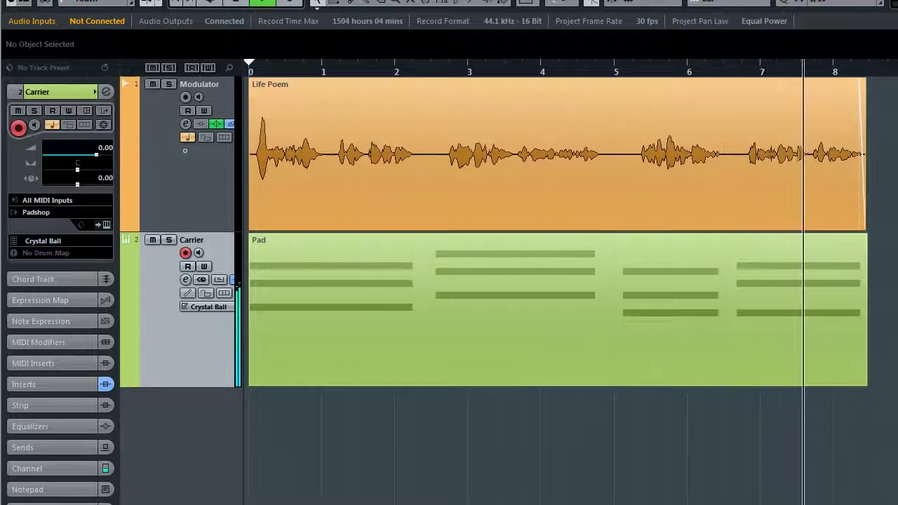
key("space")
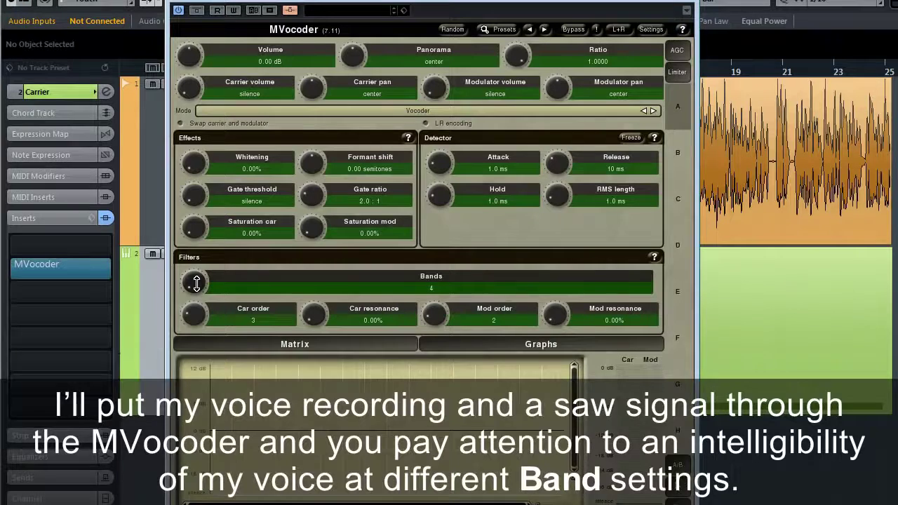
Step: Vary MVocoder's Bands setting during playback, comparing voice intelligibility at 32, 65 and 4 bands
left_click_drag(196, 283, 196, 260)
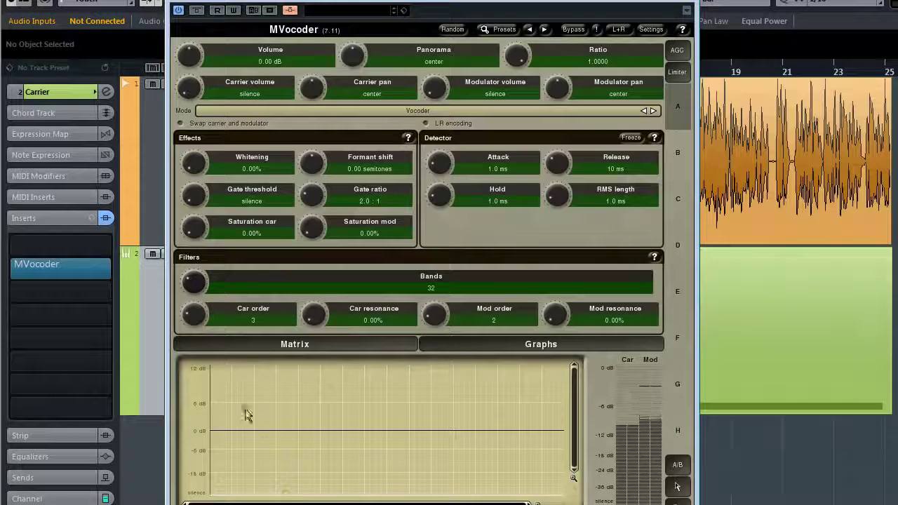
left_click_drag(196, 282, 196, 264)
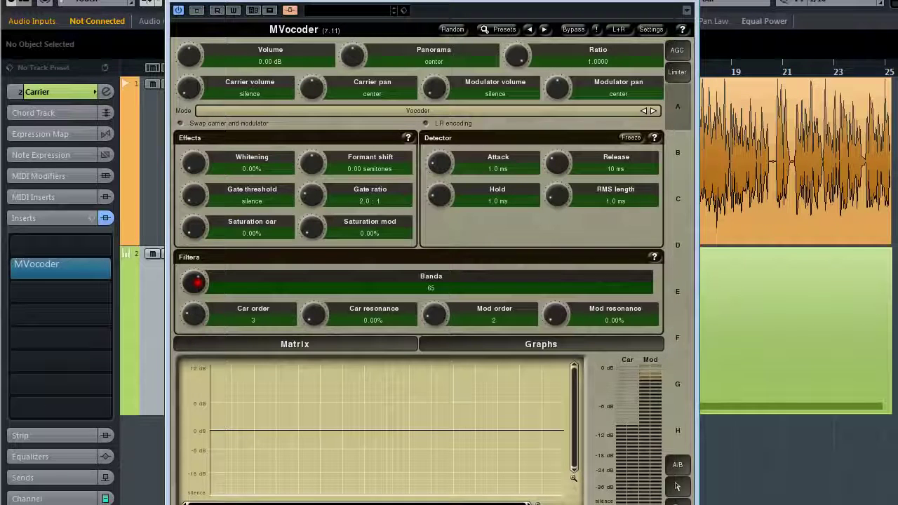
left_click_drag(196, 264, 196, 250)
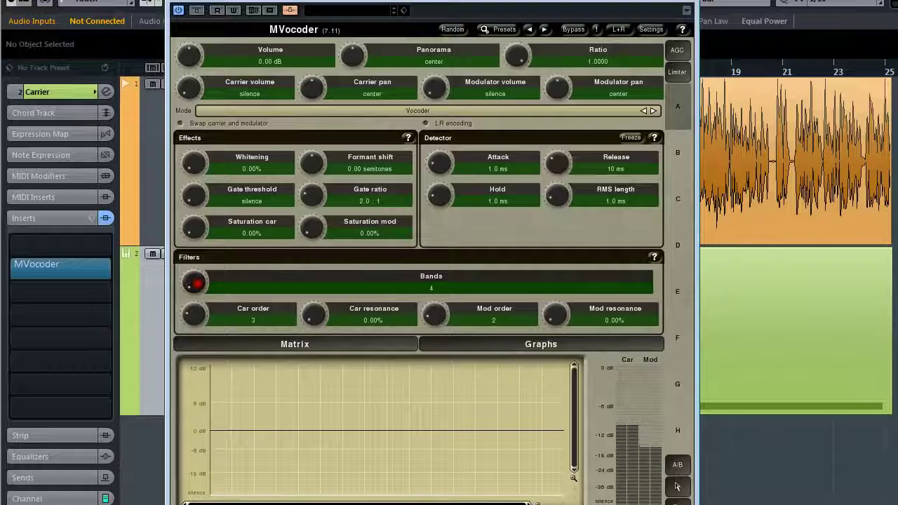
left_click_drag(196, 282, 196, 283)
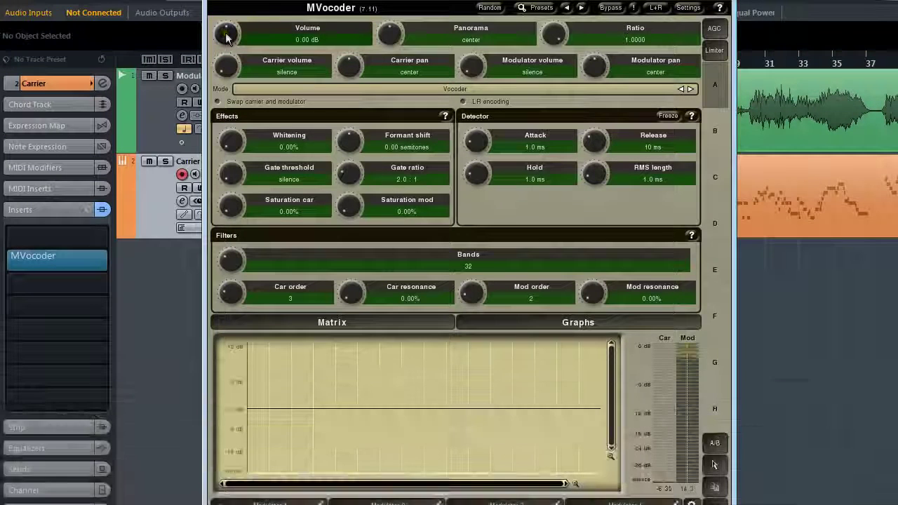
Step: Try adjusting MVocoder's output Volume and toggle the built-in Limiter
mouse_move(225, 37)
left_mouse_down()
mouse_move(226, 59)
mouse_move(226, 33)
left_mouse_up()
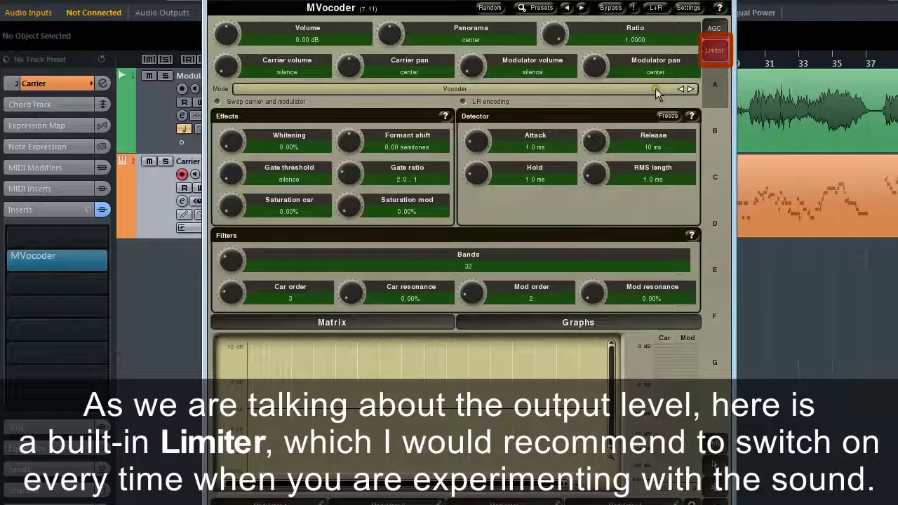
left_click(714, 52)
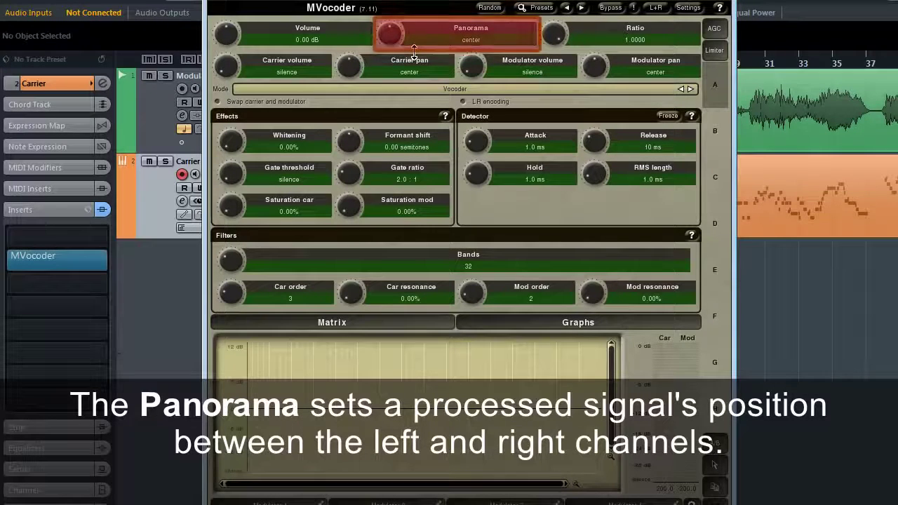
Step: Try shifting the output Panorama towards the right channel and back to center, and experiment with the Carrier pan
left_click_drag(391, 36, 391, 7)
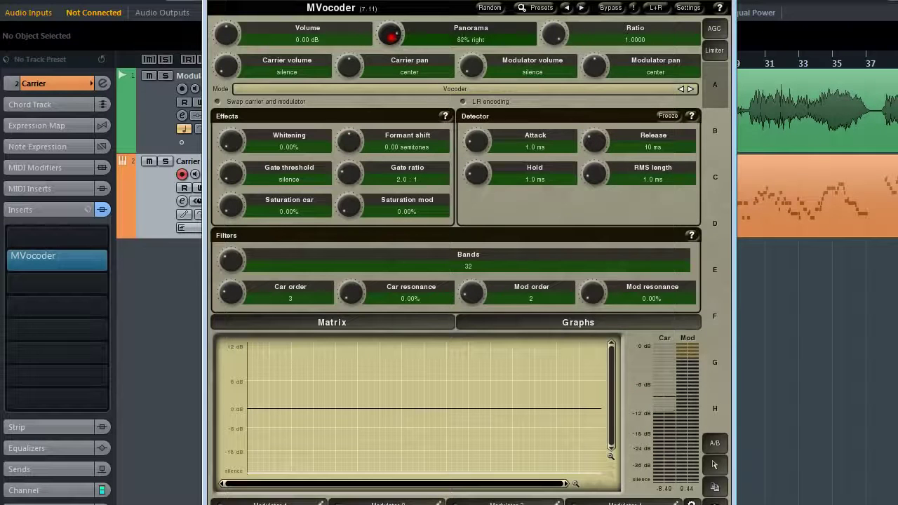
mouse_move(392, 36)
left_mouse_down()
mouse_move(391, 46)
mouse_move(391, 35)
left_mouse_up()
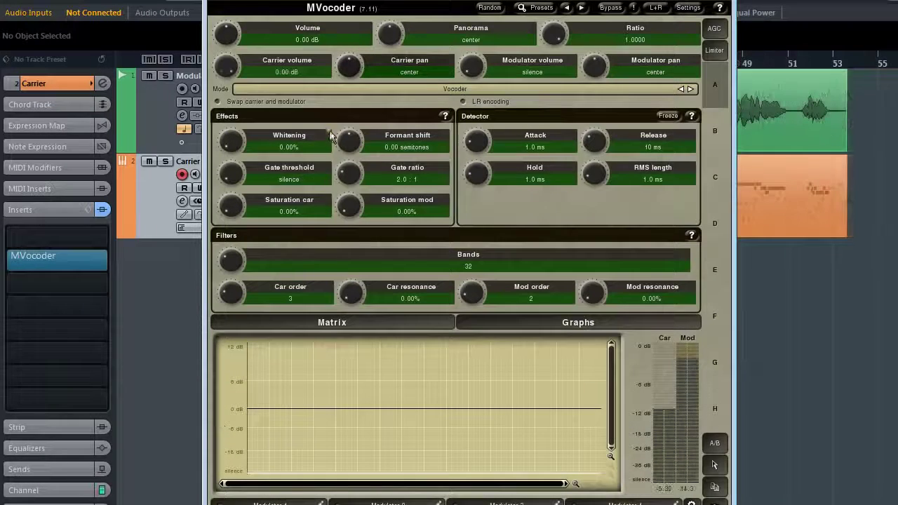
left_click_drag(347, 65, 354, 83)
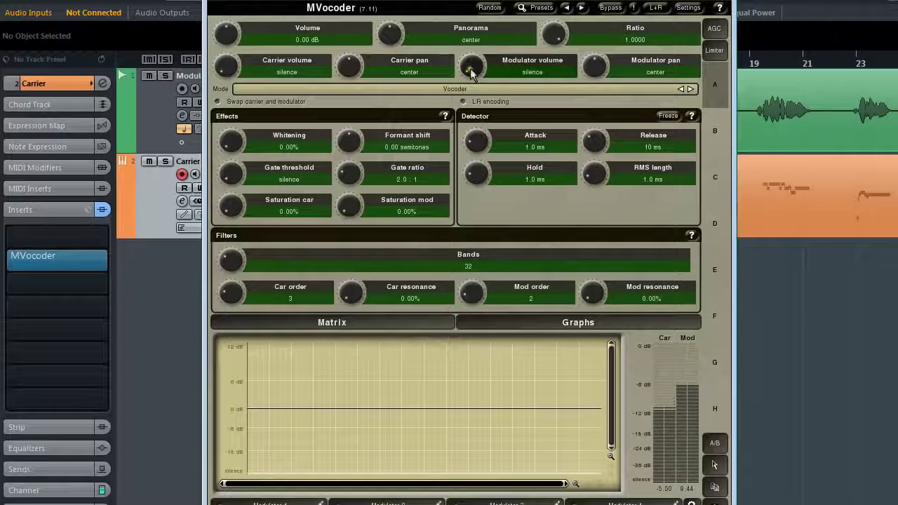
Step: Try mixing in the dry modulator with Modulator volume at 0.00 dB and adjusting its Modulator pan
left_click_drag(472, 66, 472, 42)
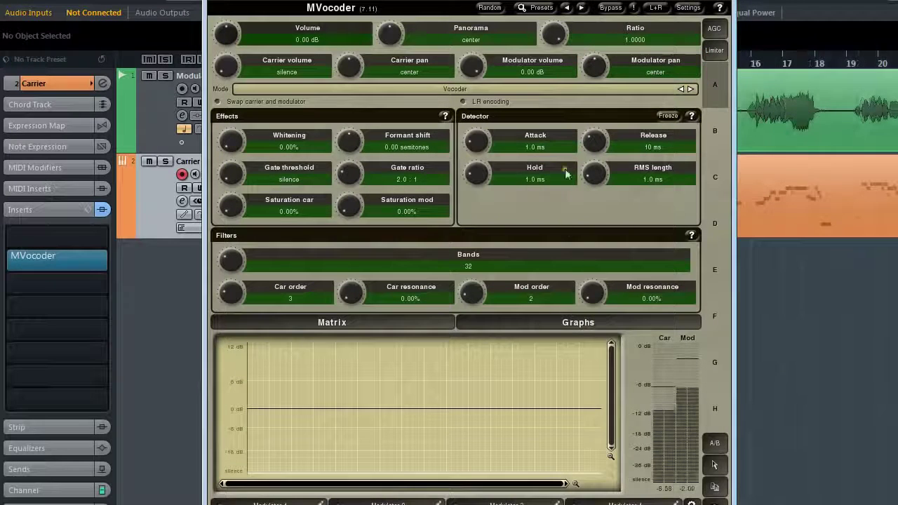
mouse_move(589, 71)
left_mouse_down()
mouse_move(589, 55)
mouse_move(589, 89)
mouse_move(589, 76)
left_mouse_up()
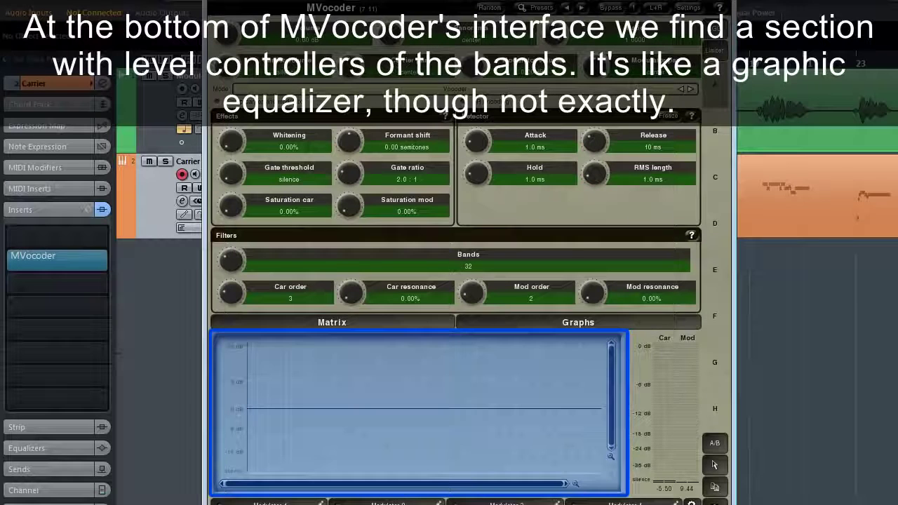
Step: Draw a U-shaped curve across the 32 band levels and replace it with an arch that boosts the middle bands
mouse_move(251, 370)
left_mouse_down()
mouse_move(380, 420)
mouse_move(460, 421)
mouse_move(524, 409)
mouse_move(600, 366)
left_mouse_up()
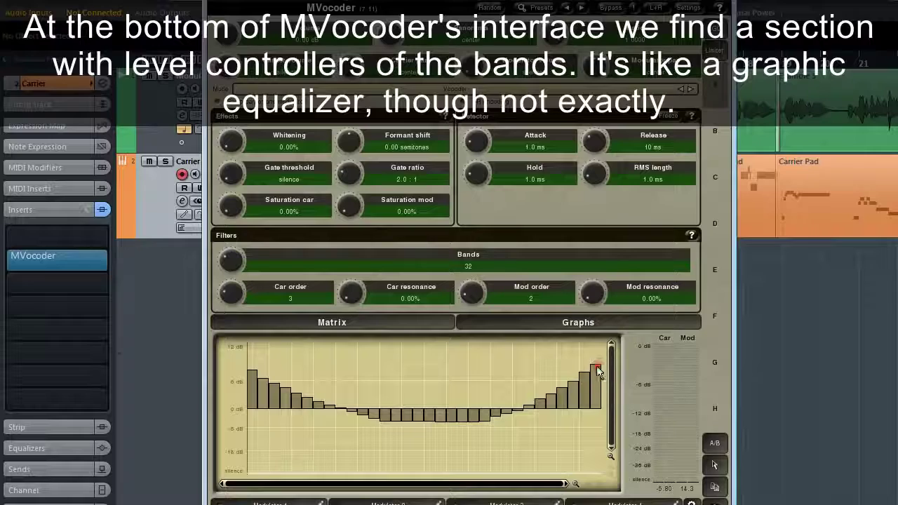
left_click(596, 467)
mouse_move(596, 472)
left_mouse_down()
mouse_move(552, 404)
mouse_move(437, 361)
mouse_move(367, 366)
mouse_move(305, 429)
mouse_move(247, 459)
left_mouse_up()
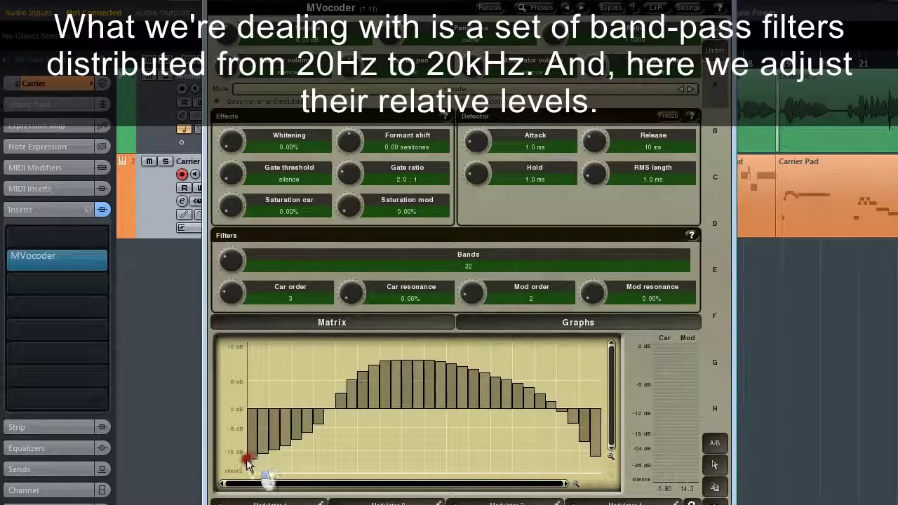
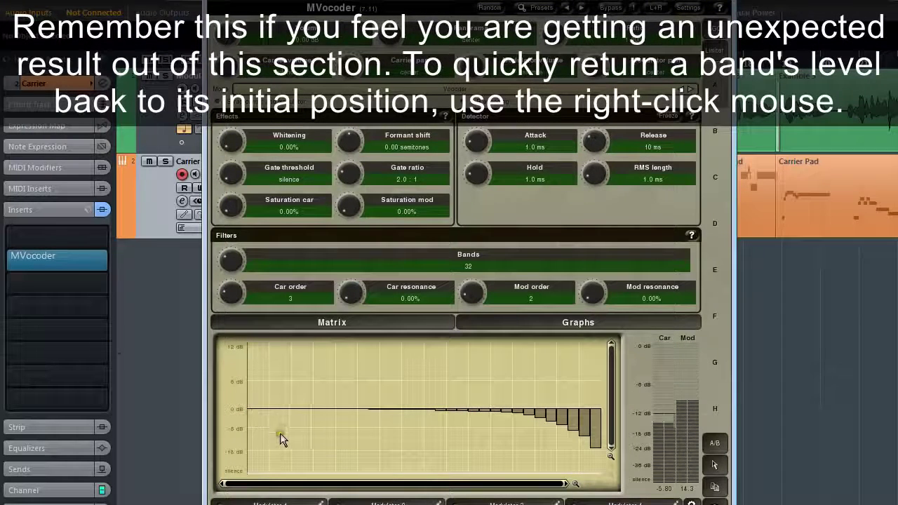
Step: Draw a band level curve that boosts the middle bands and cuts the high ones, and reset every band to 0 dB
mouse_move(294, 405)
left_mouse_down()
mouse_move(334, 384)
mouse_move(404, 370)
mouse_move(516, 408)
mouse_move(609, 486)
left_mouse_up()
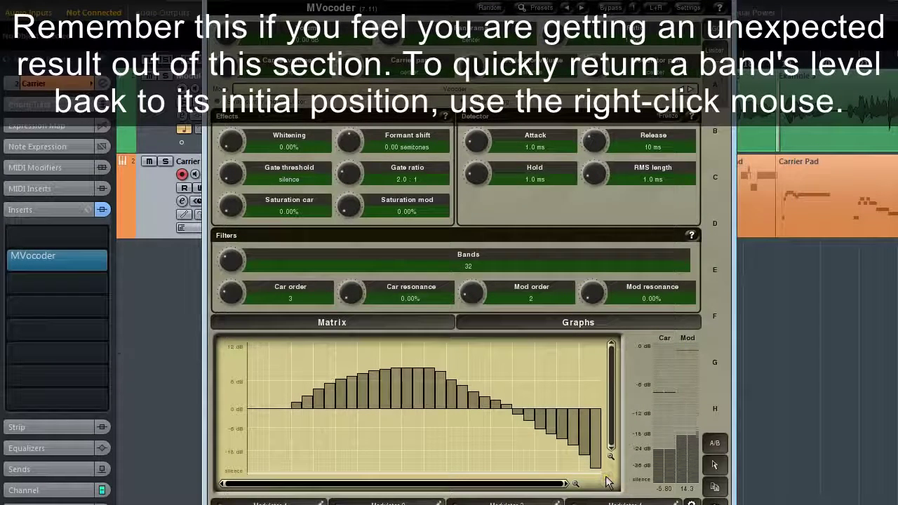
mouse_move(593, 428)
left_mouse_down()
mouse_move(547, 406)
mouse_move(291, 411)
left_mouse_up()
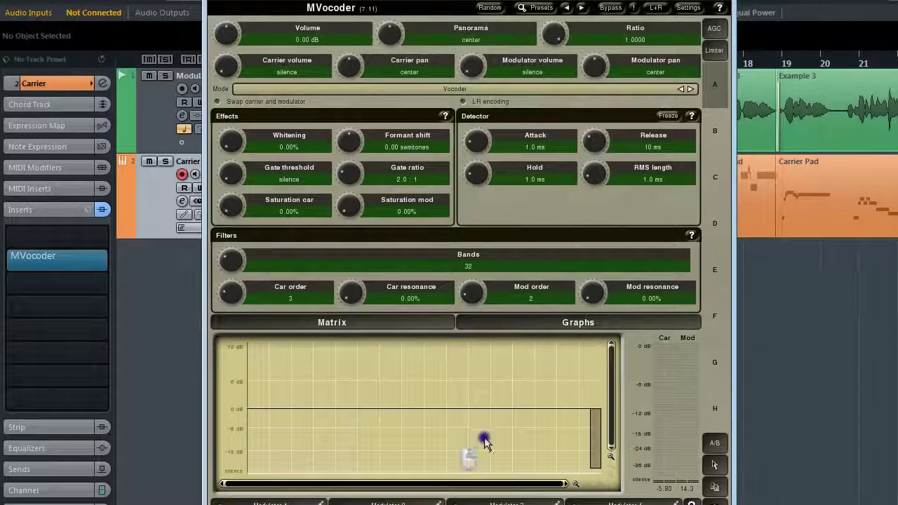
left_click_drag(484, 437, 601, 437)
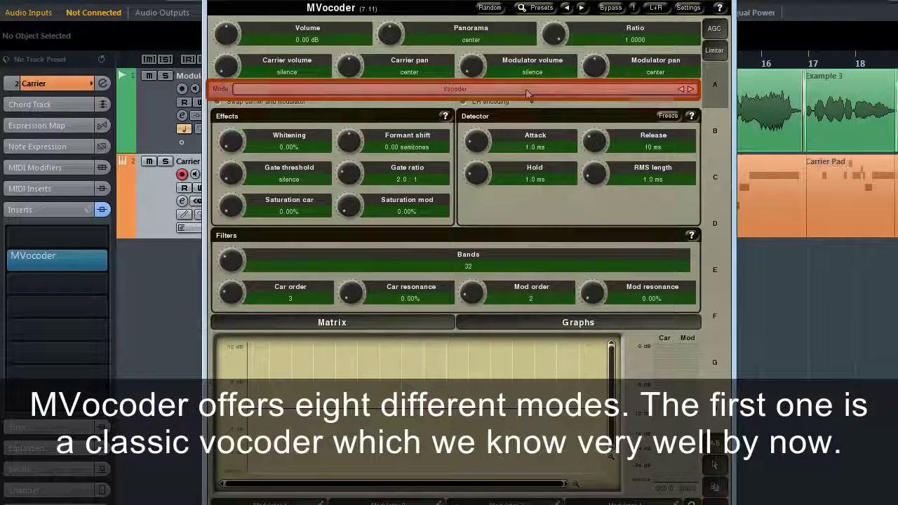
Step: Select the Vocoder mode and experiment with the Ratio between the vocoded signal and the carrier during playback
left_click(527, 89)
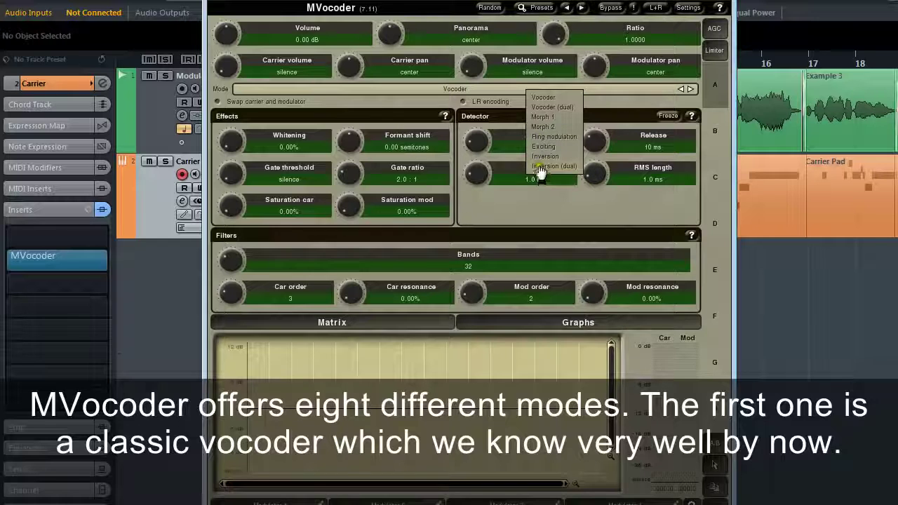
left_click(544, 99)
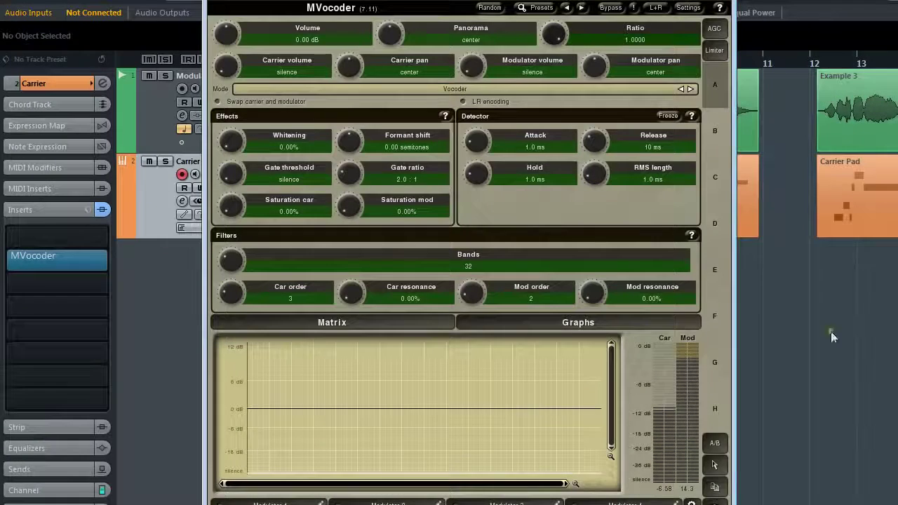
mouse_move(553, 37)
left_mouse_down()
mouse_move(553, 49)
mouse_move(554, 36)
left_mouse_up()
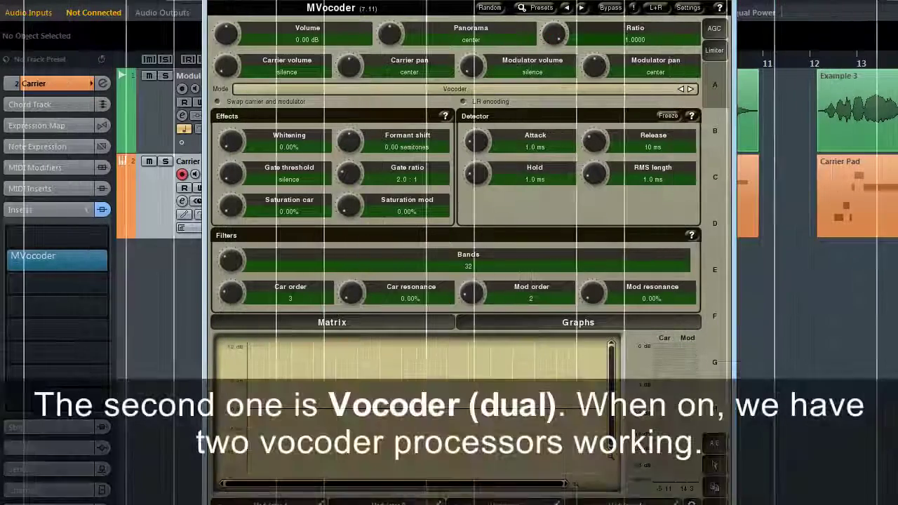
Step: Switch the mode to Vocoder (dual) and adjust the Ratio to balance the two vocoder processors
left_click(519, 89)
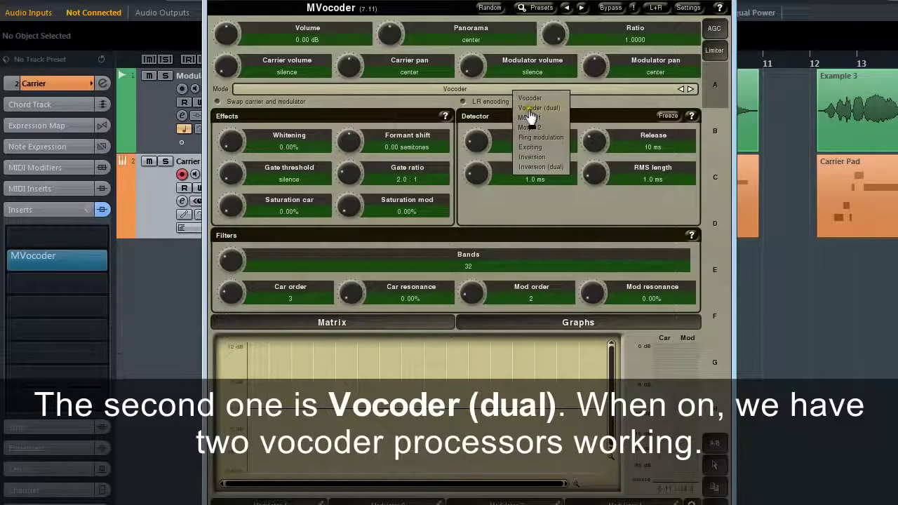
left_click(530, 108)
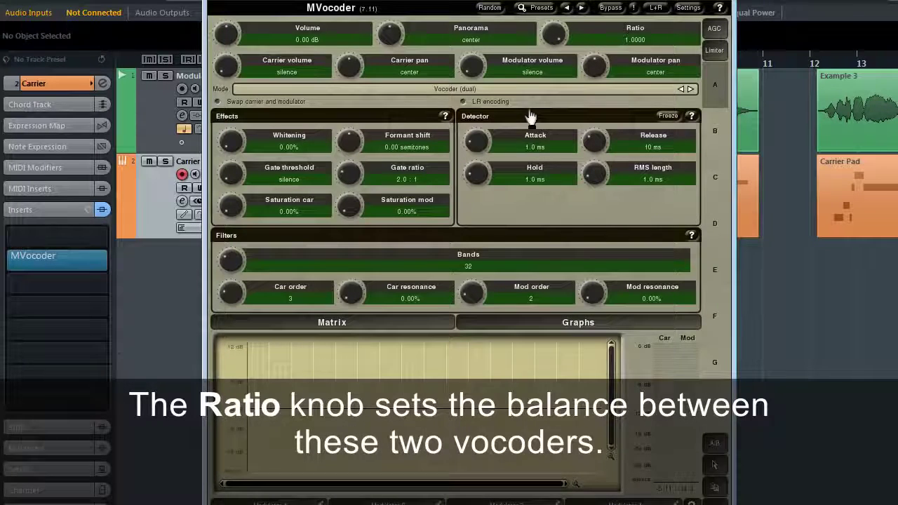
mouse_move(553, 34)
left_mouse_down()
mouse_move(553, 82)
mouse_move(552, 33)
left_mouse_up()
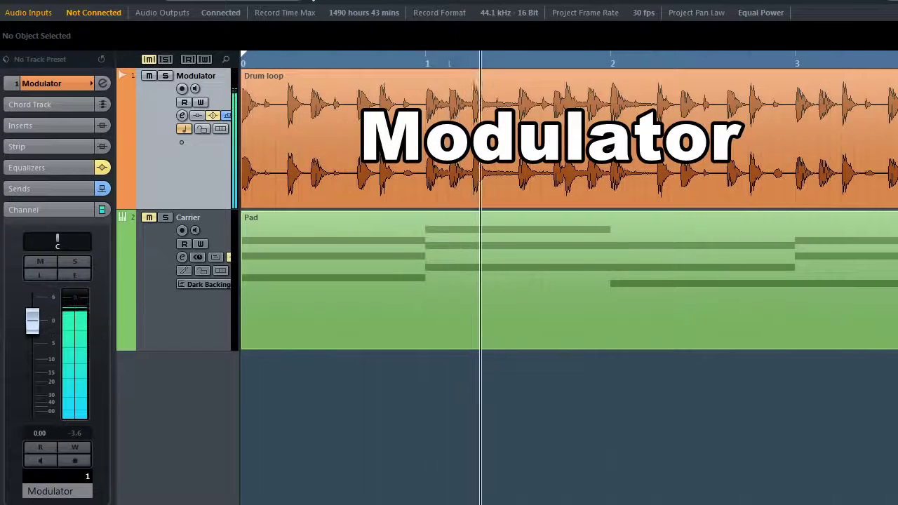
Step: Listen to the Modulator drum loop and the Carrier pad separately
key("space")
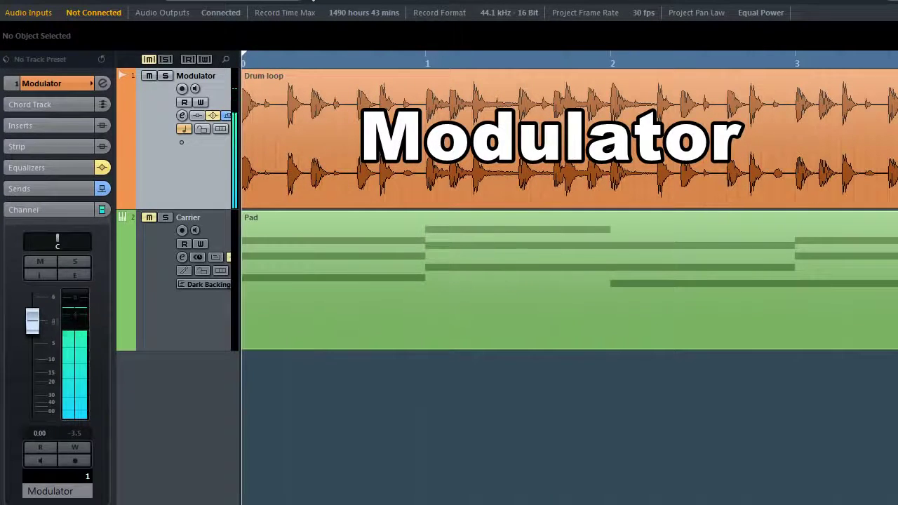
left_click(196, 315)
key("space")
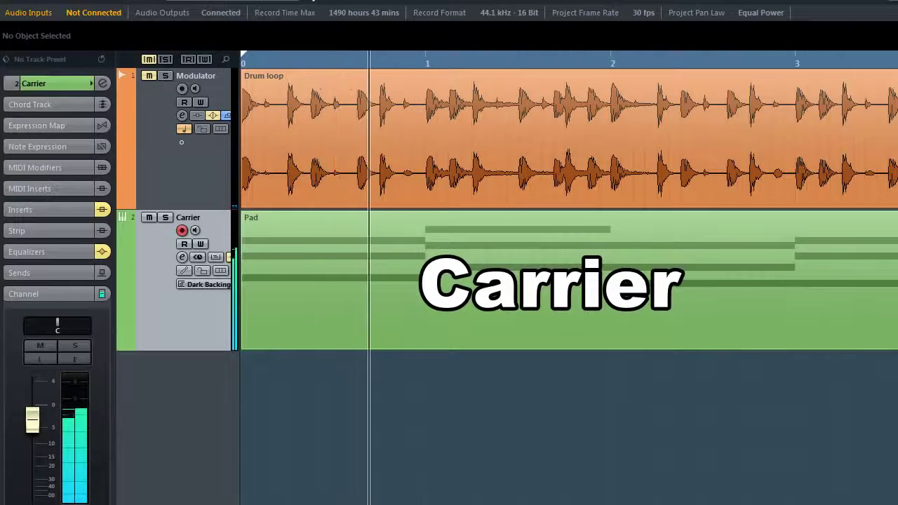
key("space")
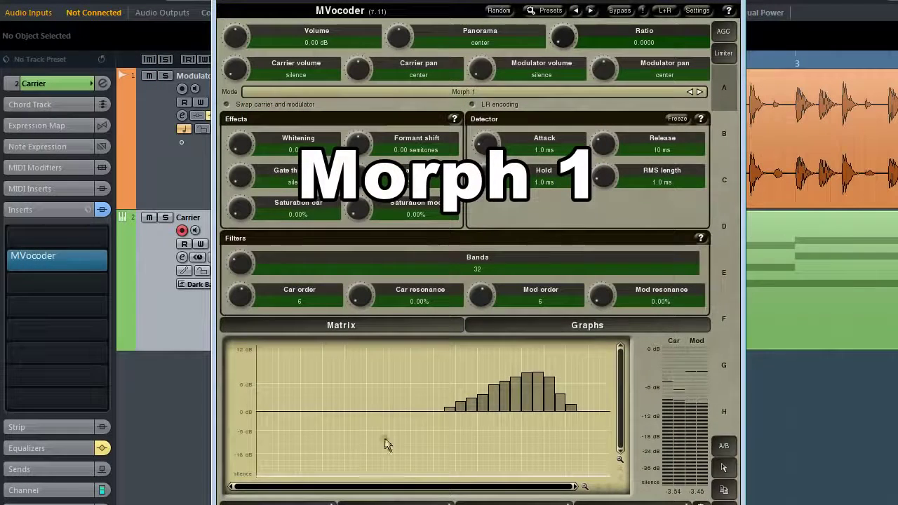
Step: Sweep the Ratio in Morph 1 mode, switch to Morph 2 and sweep the Ratio there as well
mouse_move(563, 42)
left_mouse_down()
mouse_move(563, 15)
mouse_move(563, 33)
left_mouse_up()
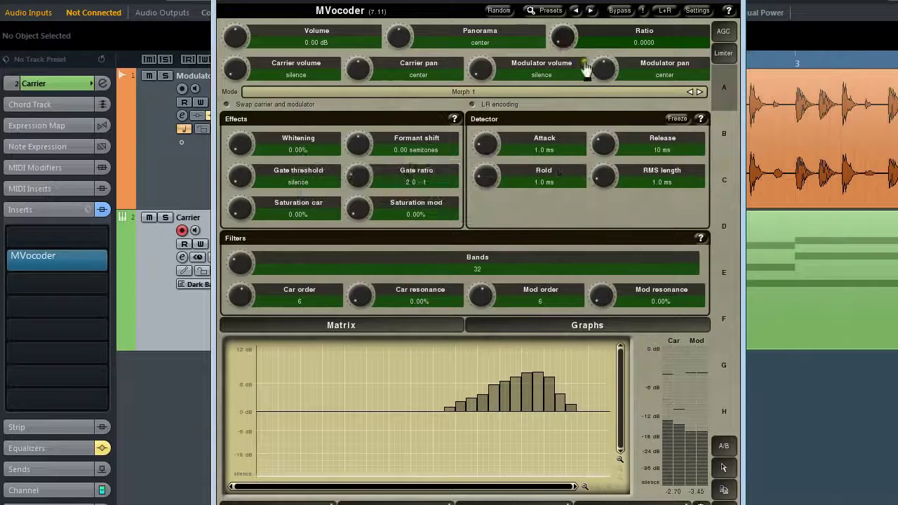
left_click(700, 92)
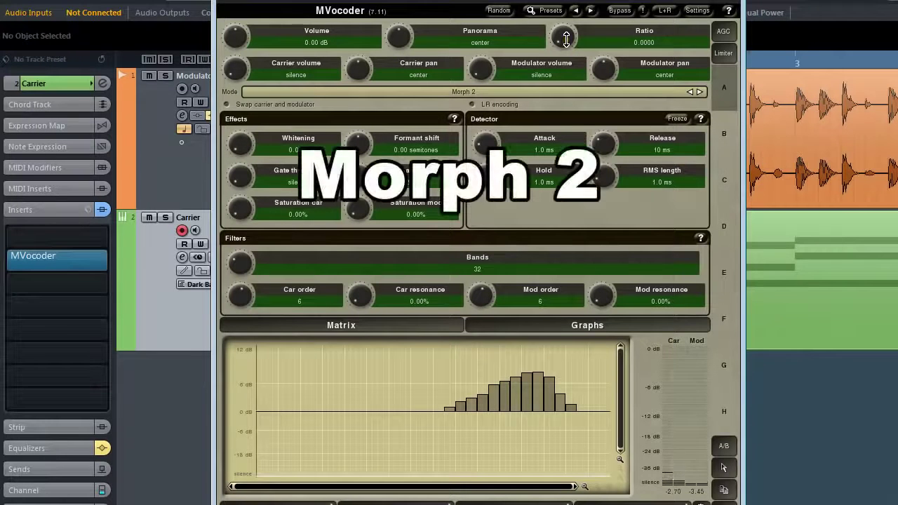
mouse_move(566, 38)
left_mouse_down()
mouse_move(566, 13)
mouse_move(566, 30)
left_mouse_up()
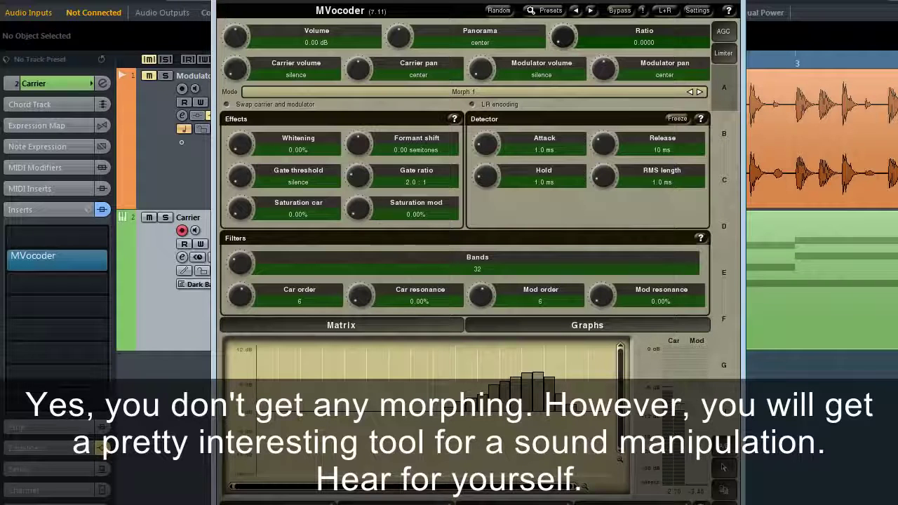
Step: Set the Ratio to 0.3520 in Morph 1, compare it twice with the bypassed sound, and sweep the Ratio in Morph 2
left_click_drag(563, 37, 563, 17)
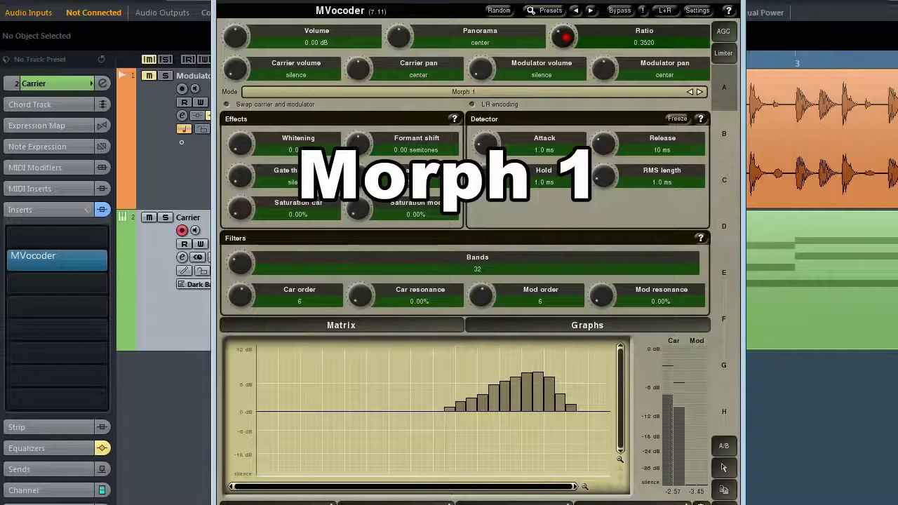
left_click(620, 10)
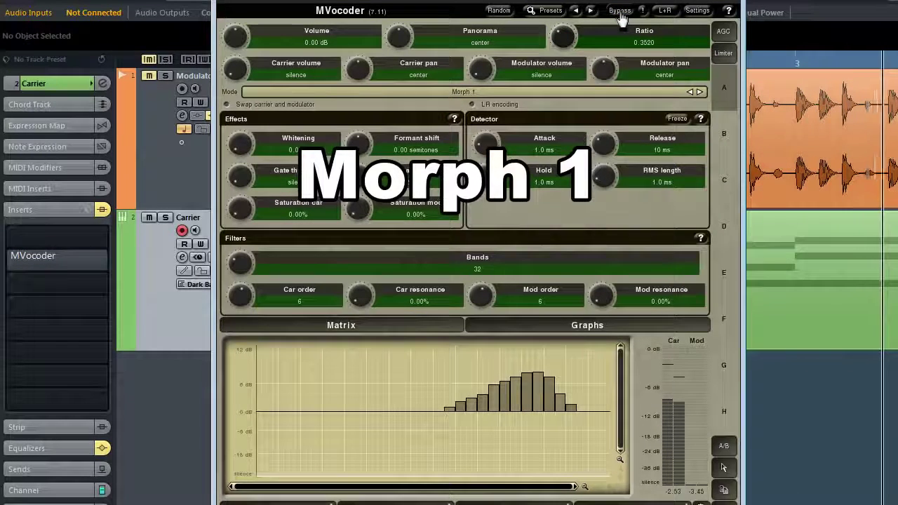
left_click(620, 10)
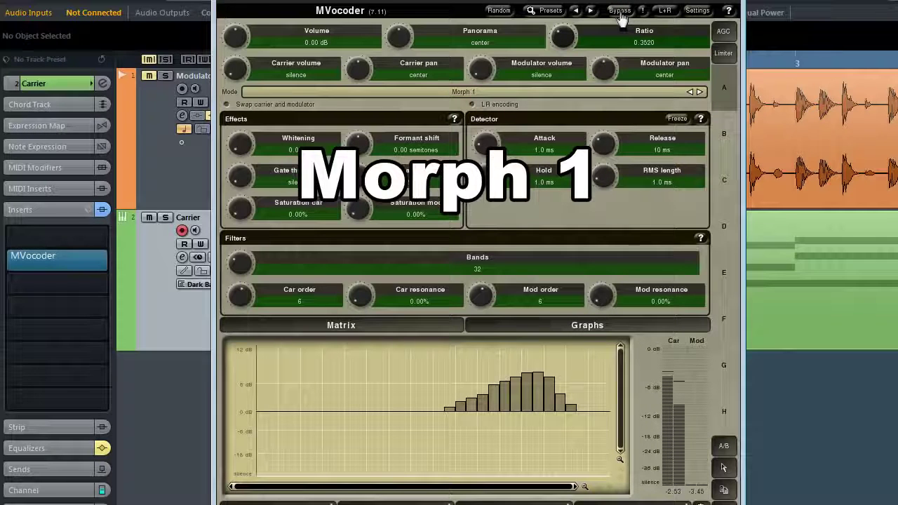
left_click(620, 11)
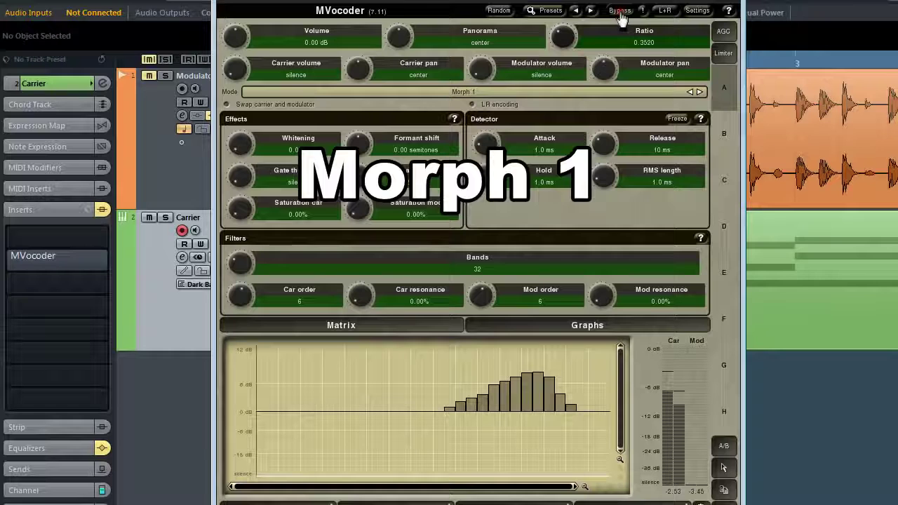
left_click(620, 12)
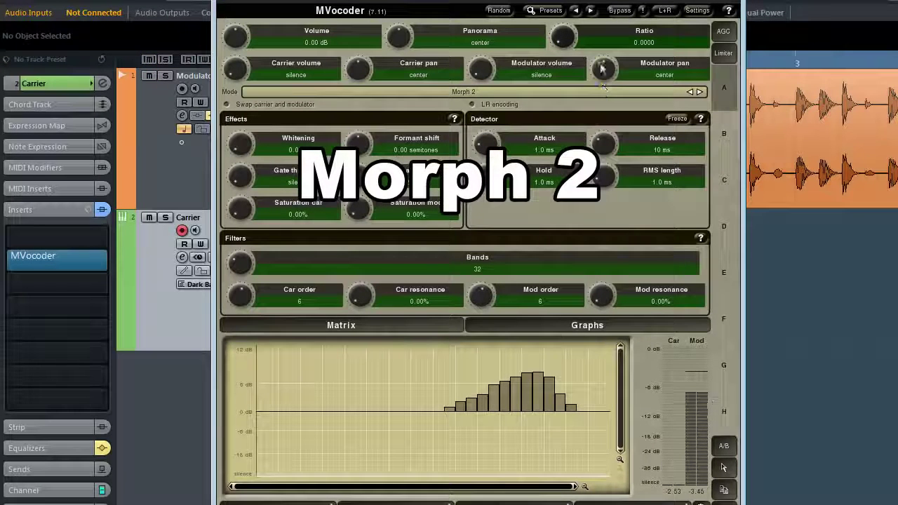
mouse_move(562, 39)
left_mouse_down()
mouse_move(562, 9)
mouse_move(562, 31)
left_mouse_up()
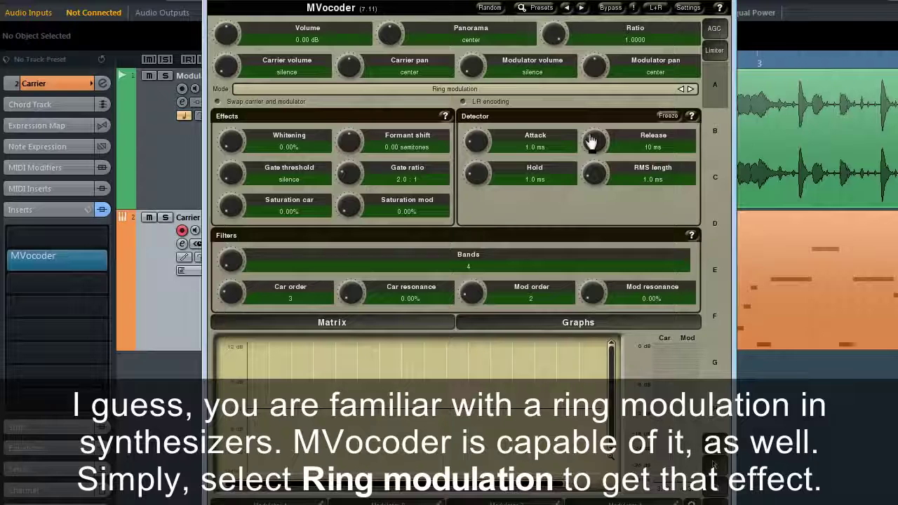
Step: Switch the mode to Ring modulation, try 6, 14 and more bands, and return the band count to 4
left_click(569, 88)
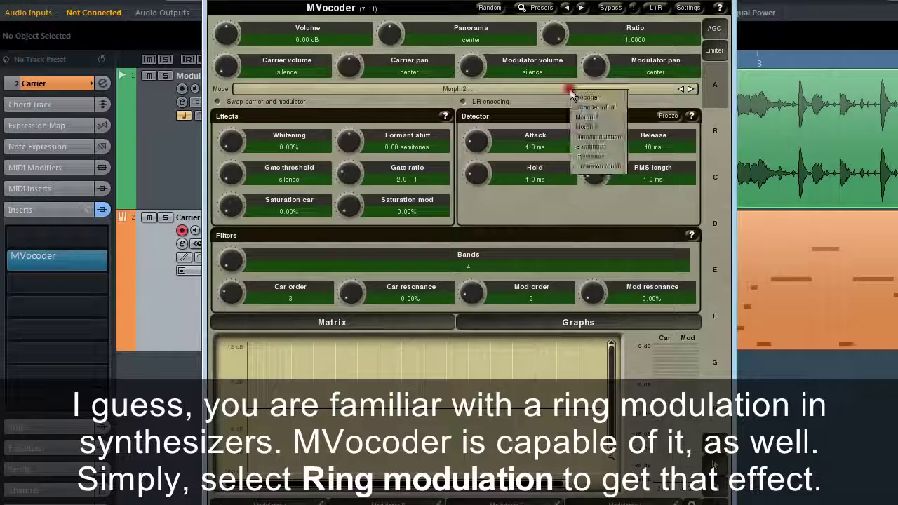
left_click(590, 137)
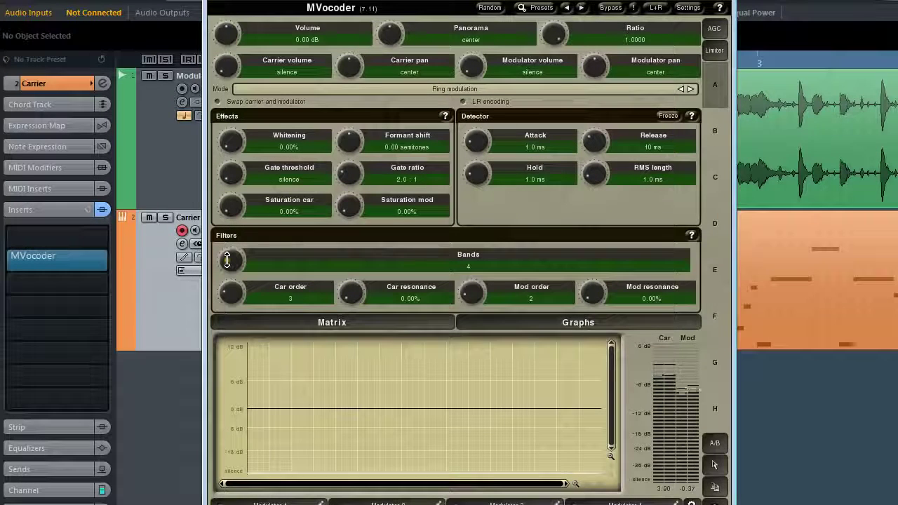
scroll(227, 261, "up", 2)
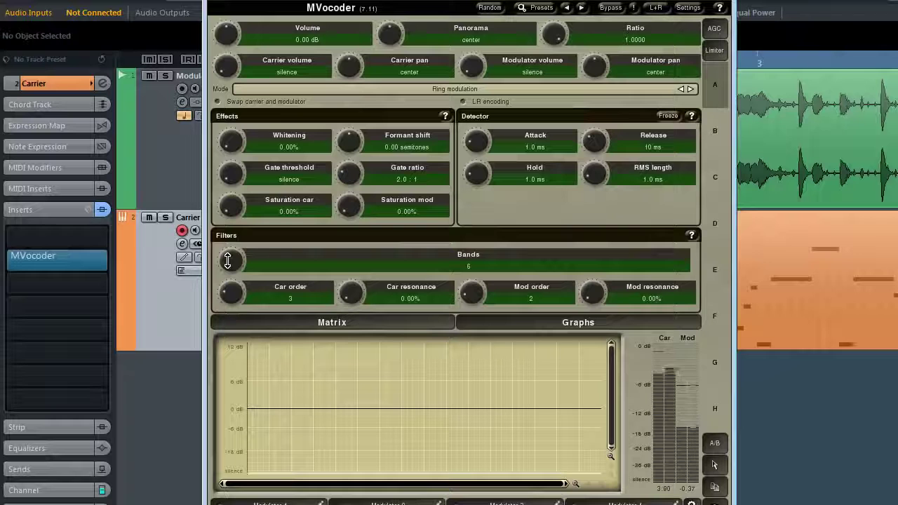
scroll(227, 260, "up", 12)
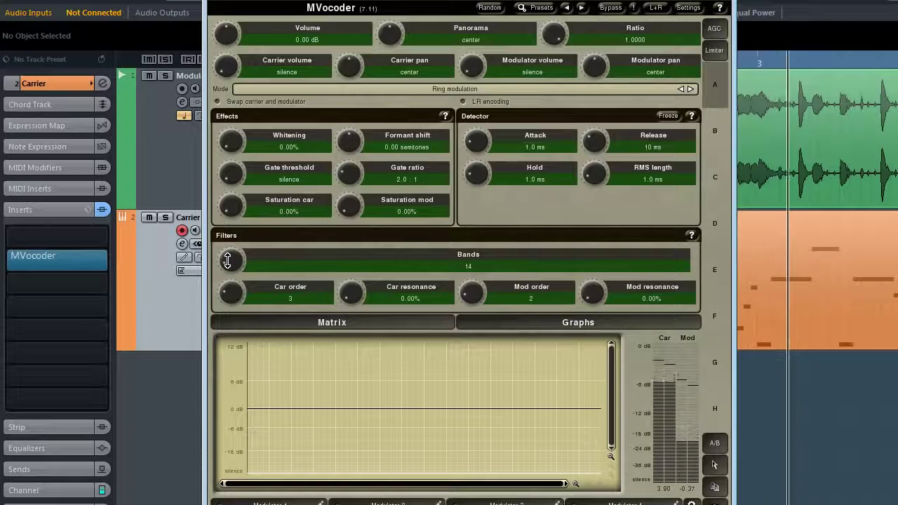
left_click_drag(227, 260, 228, 287)
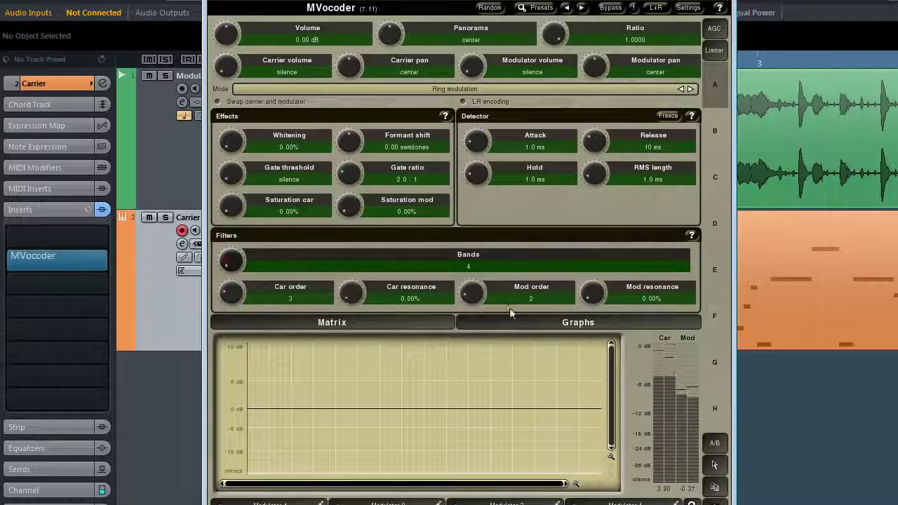
Step: Experiment with the Mod resonance and with the Ratio between ring modulator and carrier
mouse_move(594, 294)
left_mouse_down()
mouse_move(594, 269)
mouse_move(593, 296)
left_mouse_up()
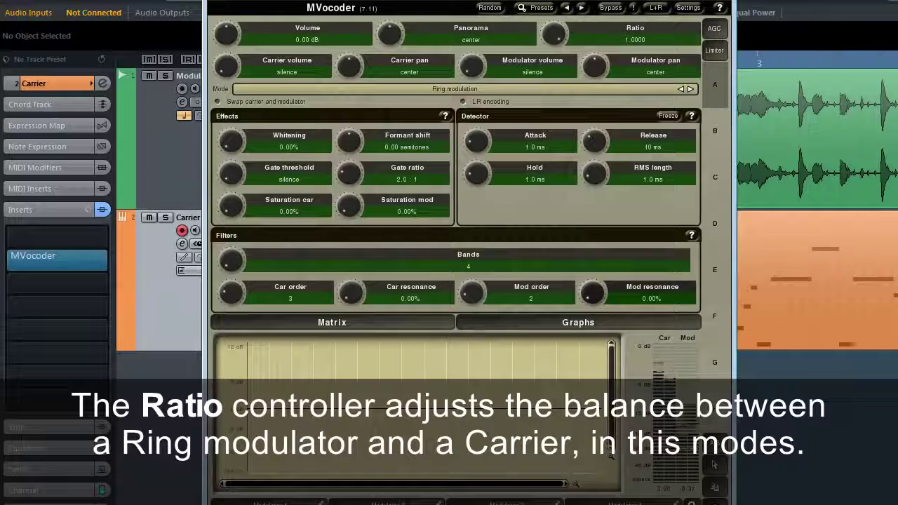
mouse_move(556, 35)
left_mouse_down()
mouse_move(556, 56)
mouse_move(556, 40)
left_mouse_up()
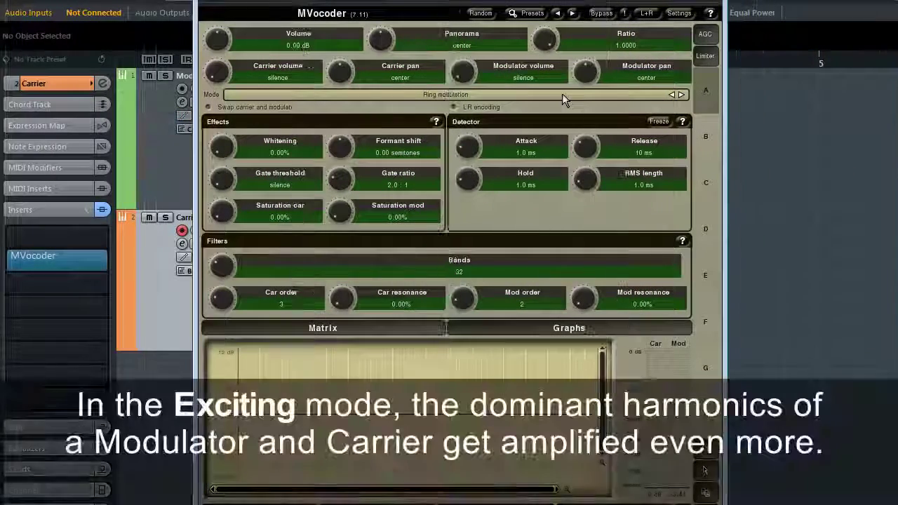
Step: Change the processing mode to Exciting to amplify the dominant harmonics of modulator and carrier
left_click(562, 94)
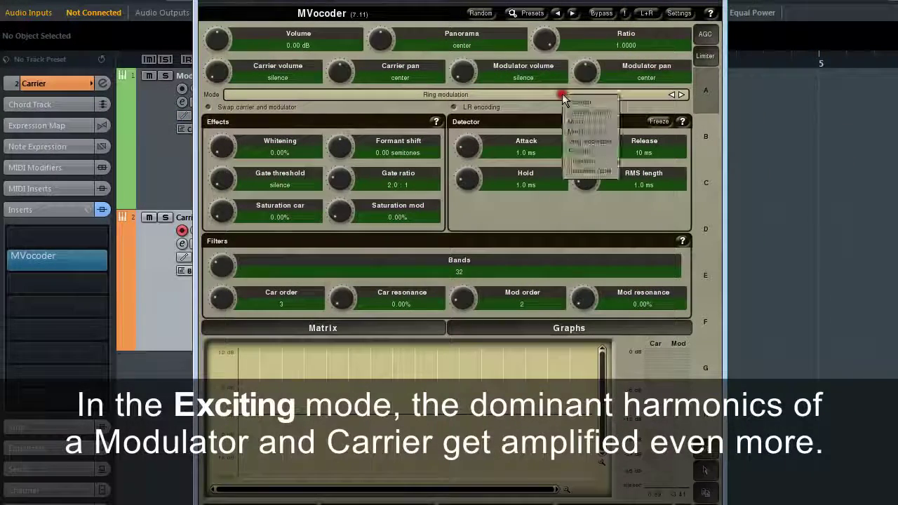
left_click(579, 150)
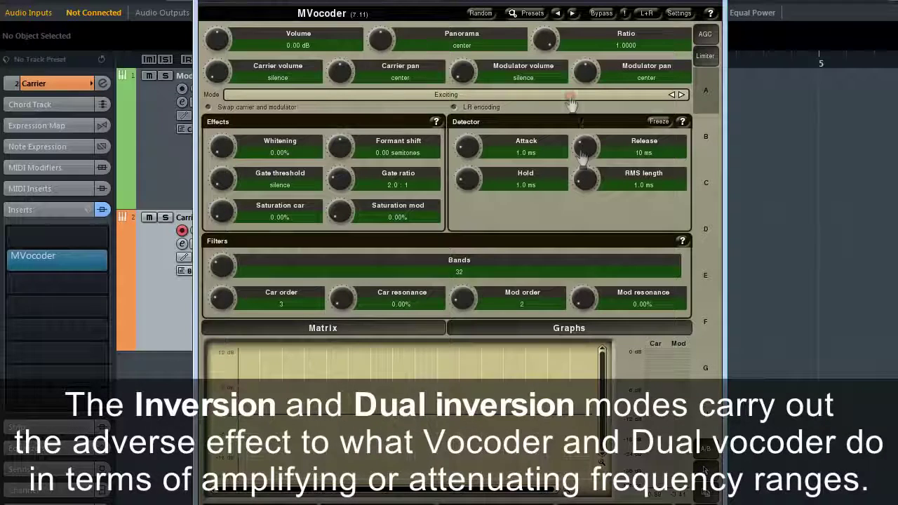
Step: Change the processing mode to Inversion and experiment with the Ratio during playback
left_click(571, 97)
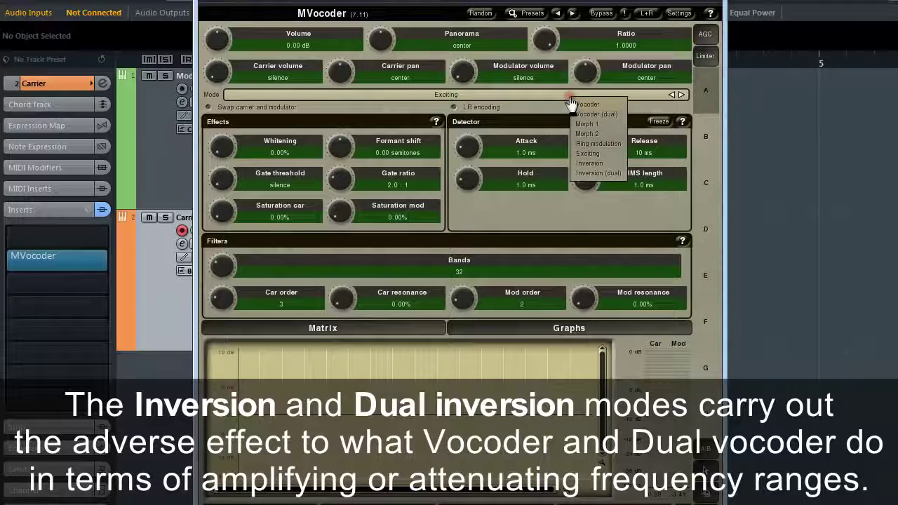
left_click(586, 164)
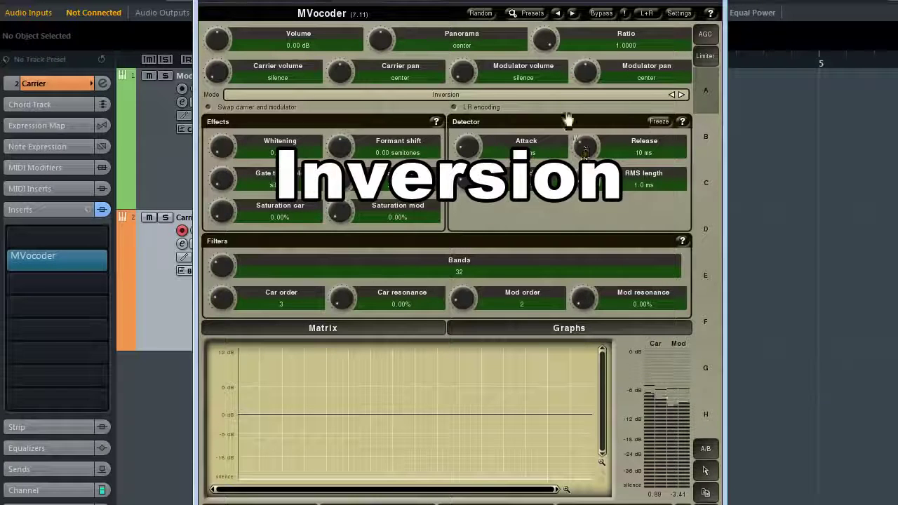
mouse_move(546, 45)
left_mouse_down()
mouse_move(546, 85)
mouse_move(547, 58)
left_mouse_up()
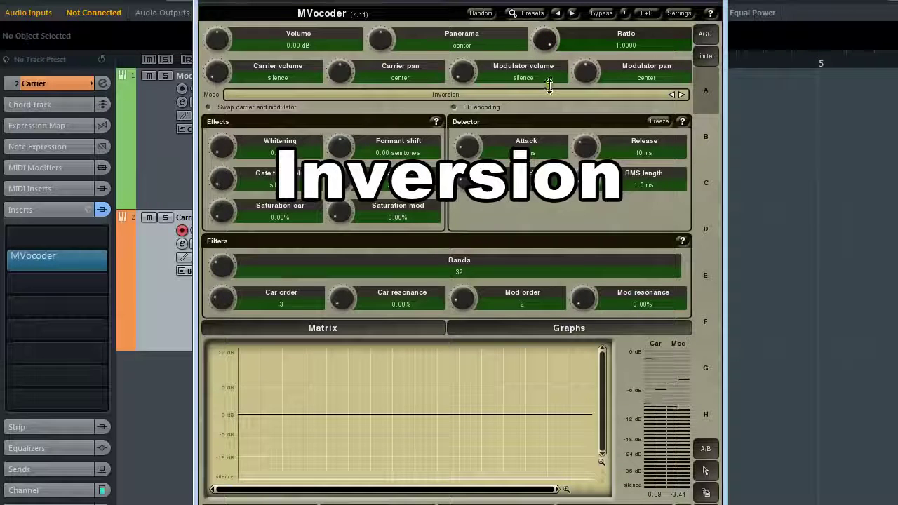
Step: Change the processing mode to Inversion (dual) and experiment with the Ratio during playback
left_click(595, 96)
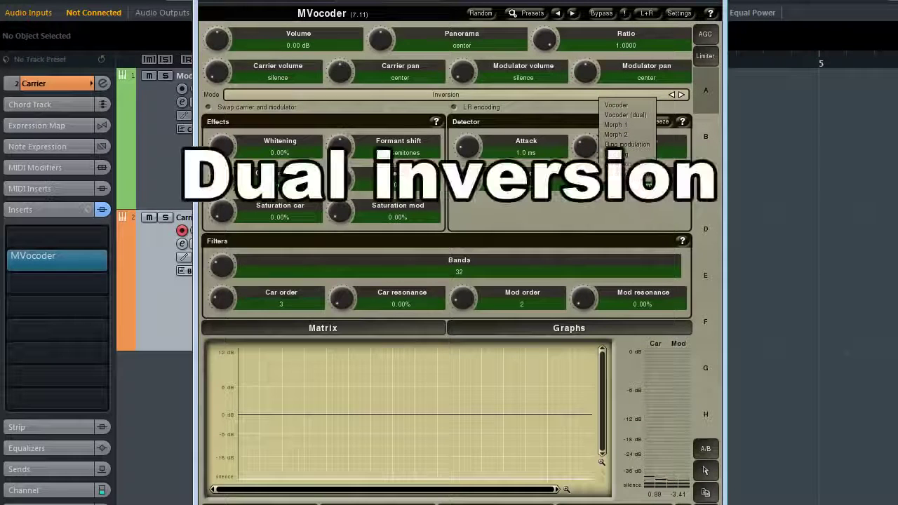
left_click(633, 174)
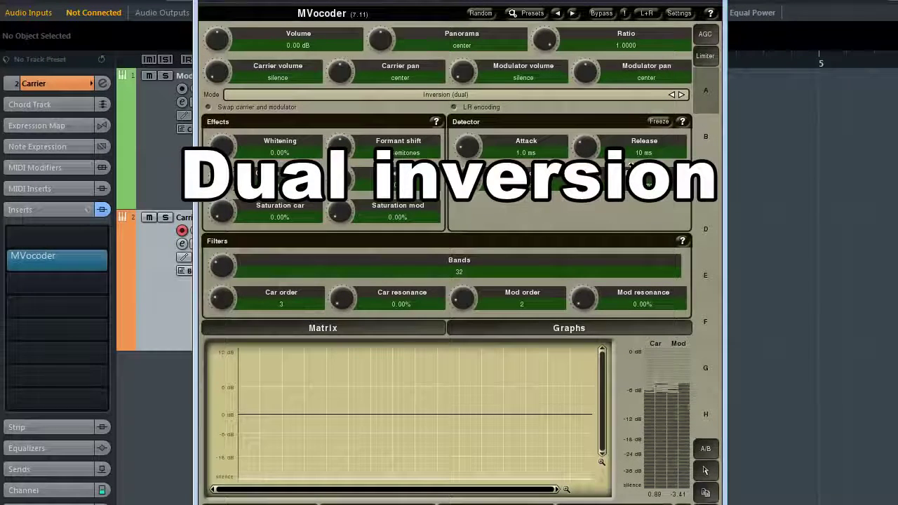
mouse_move(547, 40)
left_mouse_down()
mouse_move(547, 58)
mouse_move(547, 41)
left_mouse_up()
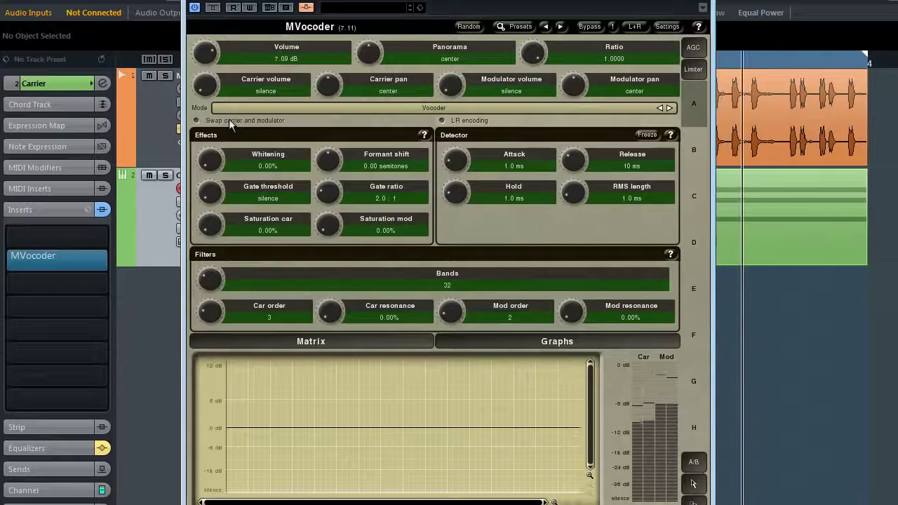
Step: Try swapping the carrier and modulator in Vocoder mode, and turn the swap off again
left_click(228, 118)
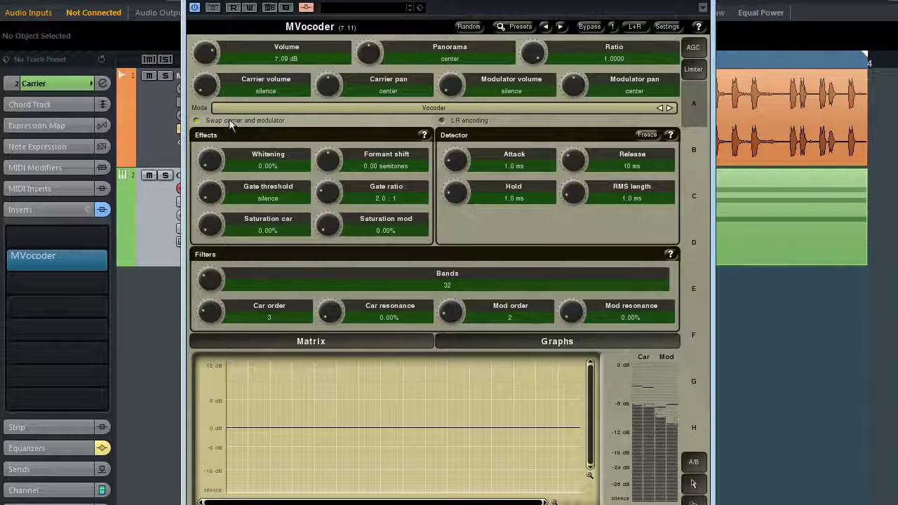
left_click(229, 118)
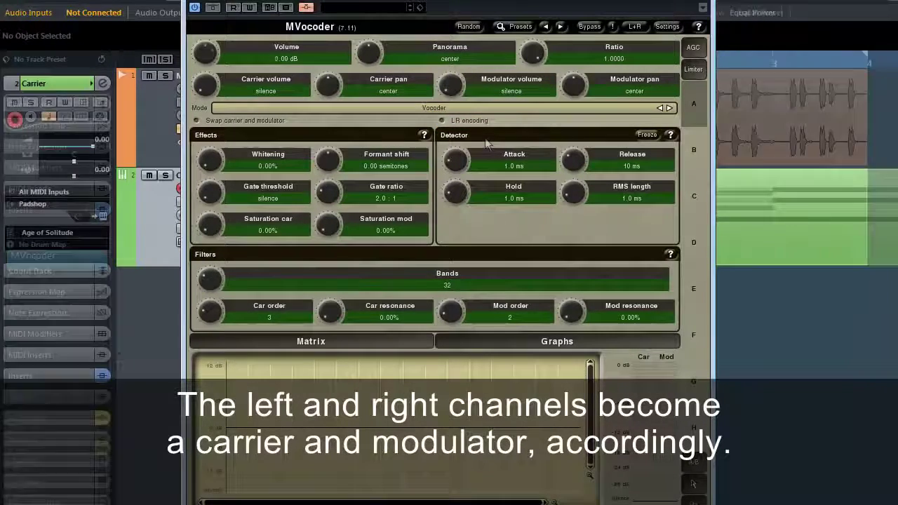
Step: Turn on LR encoding and compare the processed sound with the bypassed signal during playback
left_click(470, 122)
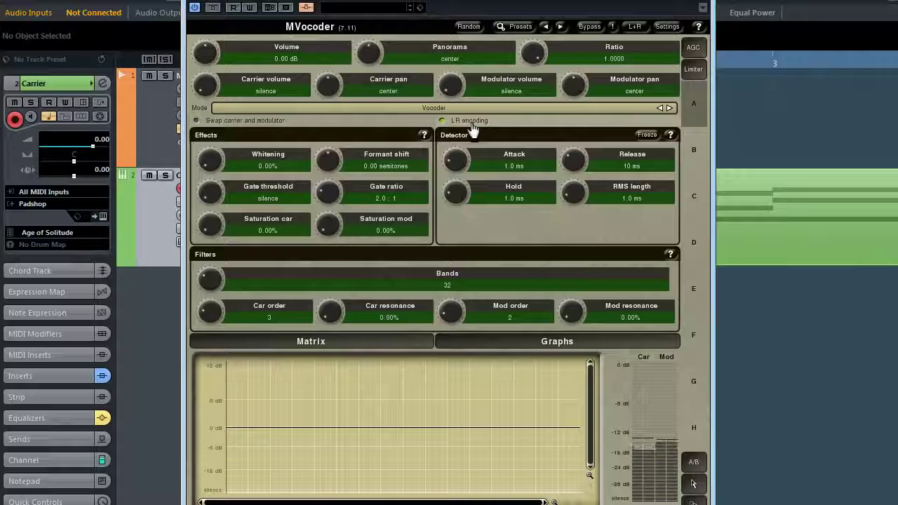
left_click(589, 27)
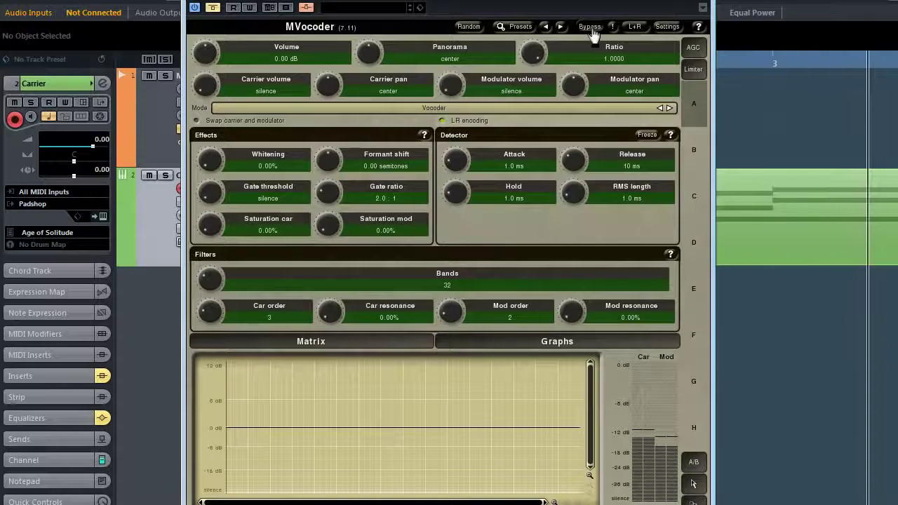
left_click(591, 28)
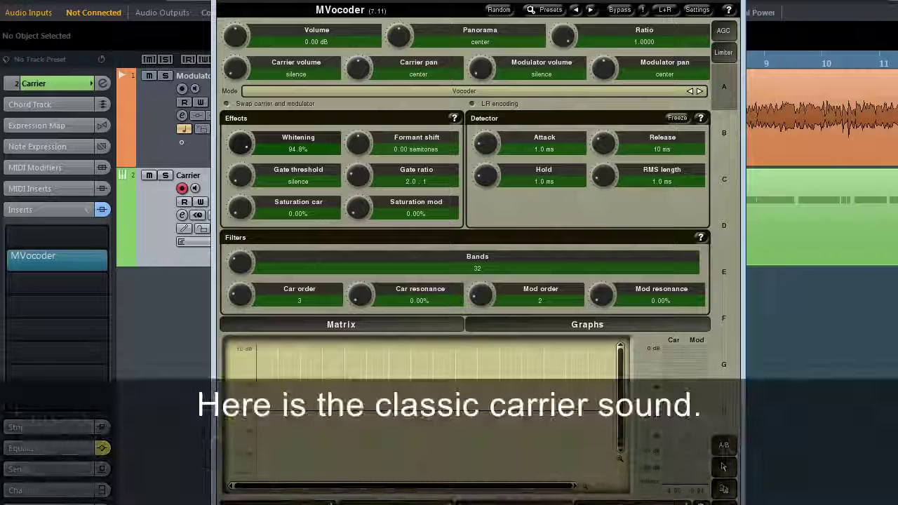
Step: Compare the classic carrier sound with the bypassed signal, and raise Whitening to 94.8%
left_click(621, 11)
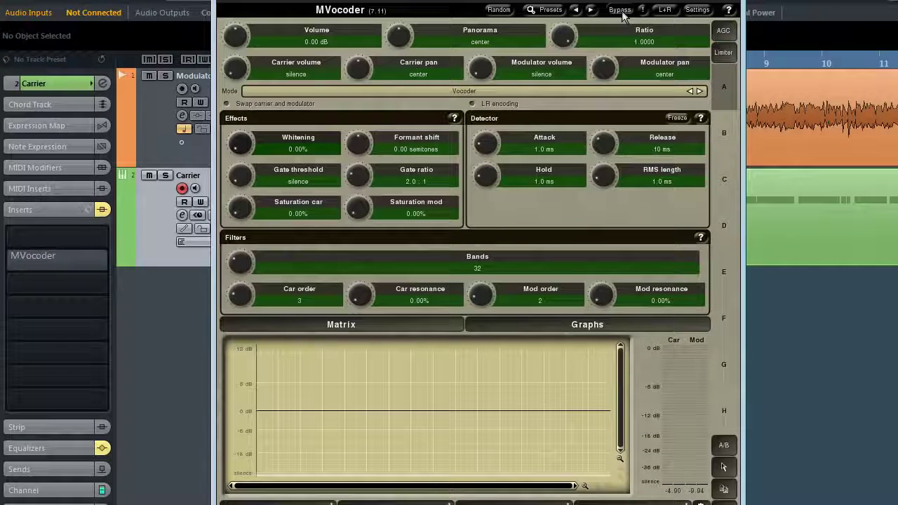
left_click(620, 12)
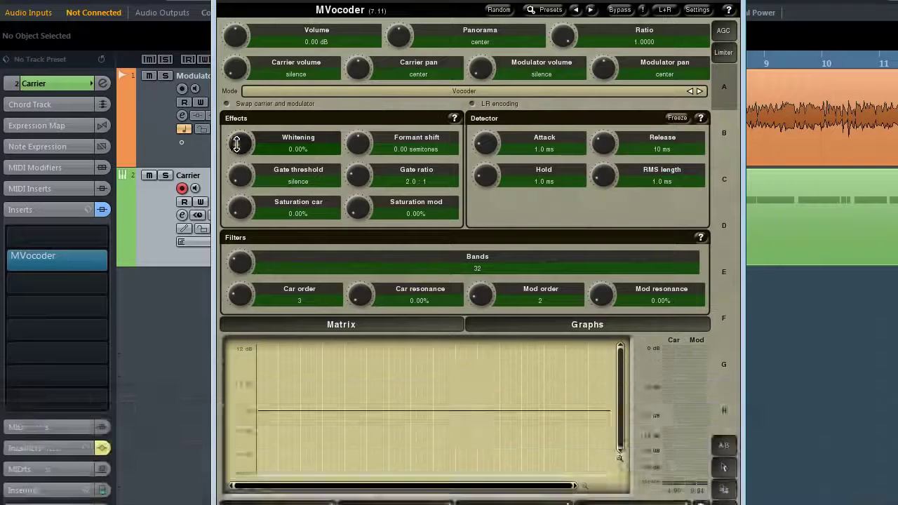
left_click_drag(237, 143, 236, 115)
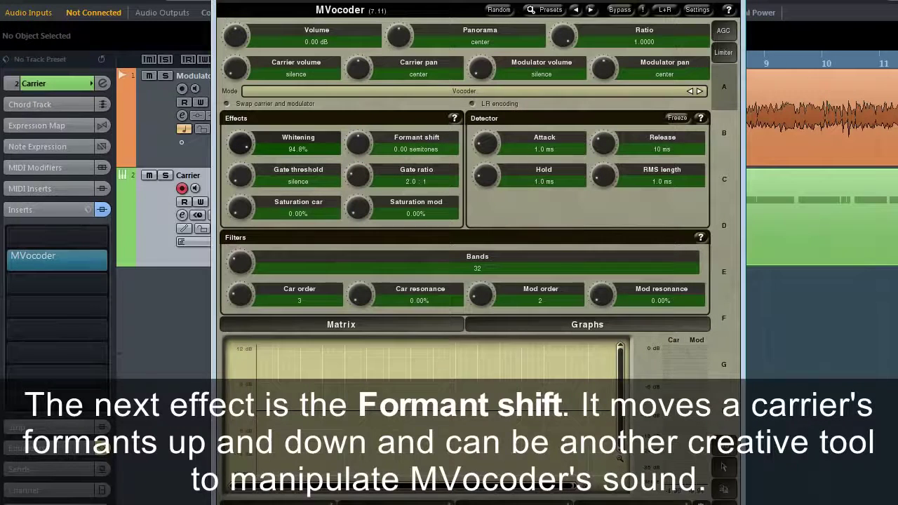
Step: Experiment with lowering the Formant shift during playback, and reset it to 0.00 semitones
left_click_drag(366, 146, 358, 171)
double_click(358, 144)
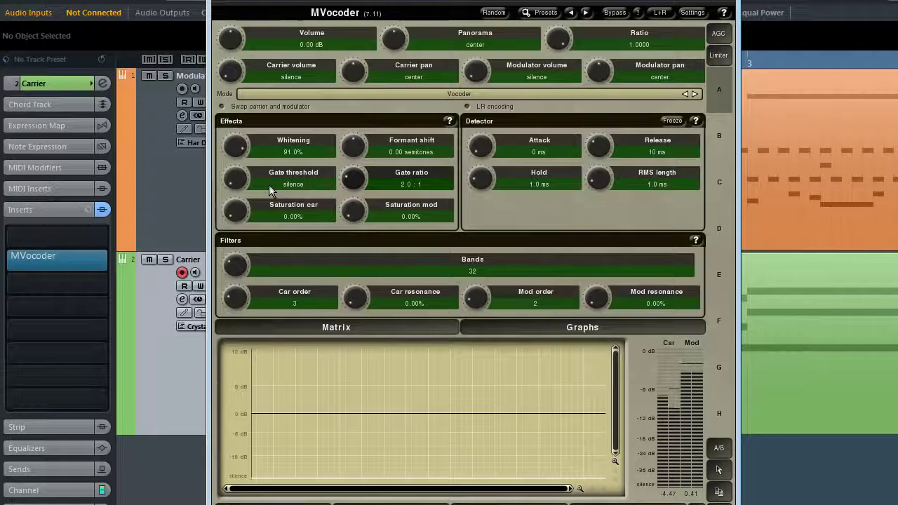
Step: Raise the Gate threshold to 12.0 dB and experiment with the Gate ratio up to 10.0 : 1
left_click_drag(237, 184, 237, 142)
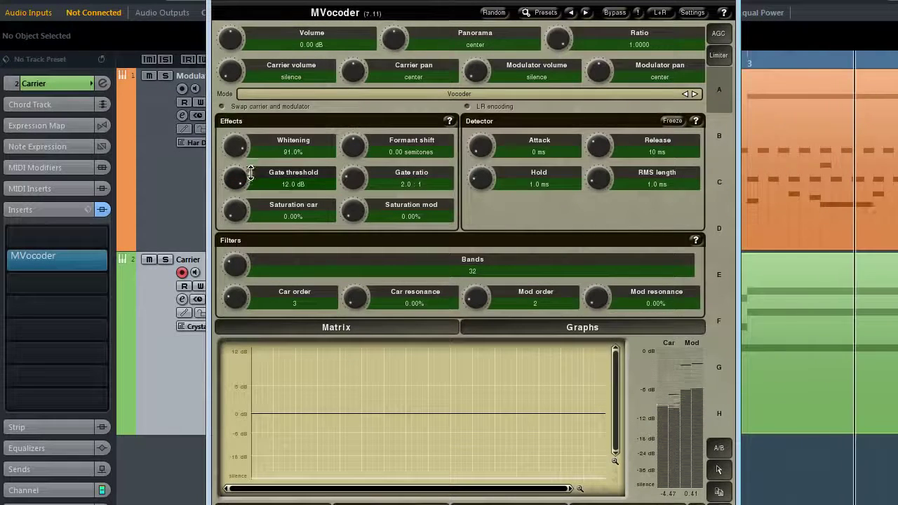
mouse_move(350, 180)
left_mouse_down()
mouse_move(351, 166)
mouse_move(350, 176)
left_mouse_up()
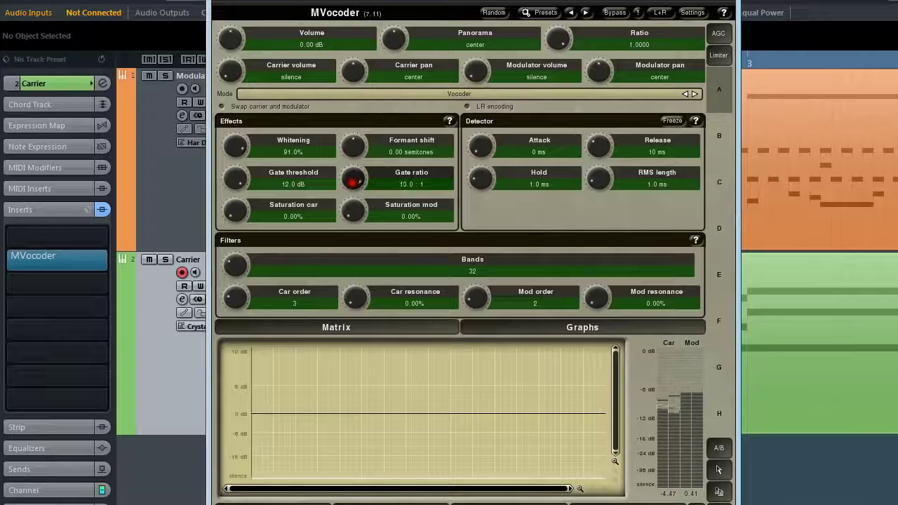
left_click_drag(351, 176, 350, 186)
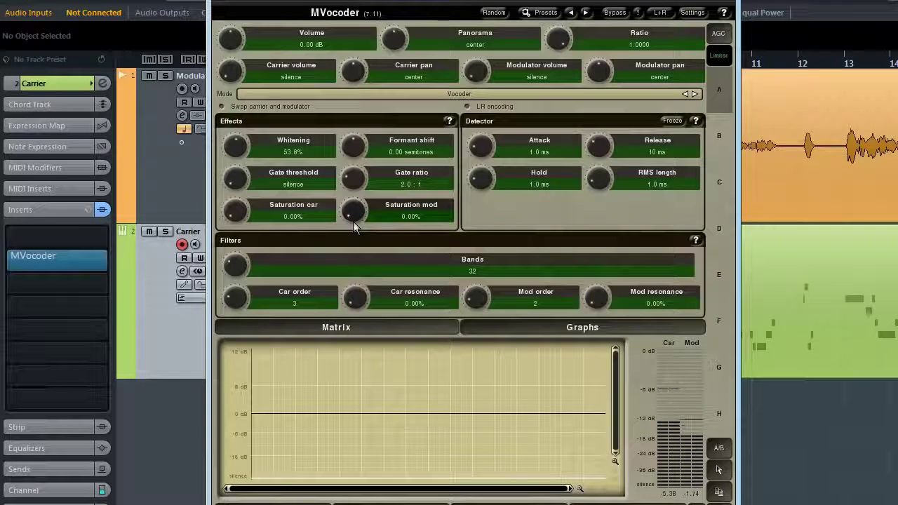
Step: Raise Saturation mod to 100.0% and experiment with the carrier and modulator saturation during playback
mouse_move(352, 221)
left_mouse_down()
mouse_move(352, 169)
mouse_move(350, 214)
left_mouse_up()
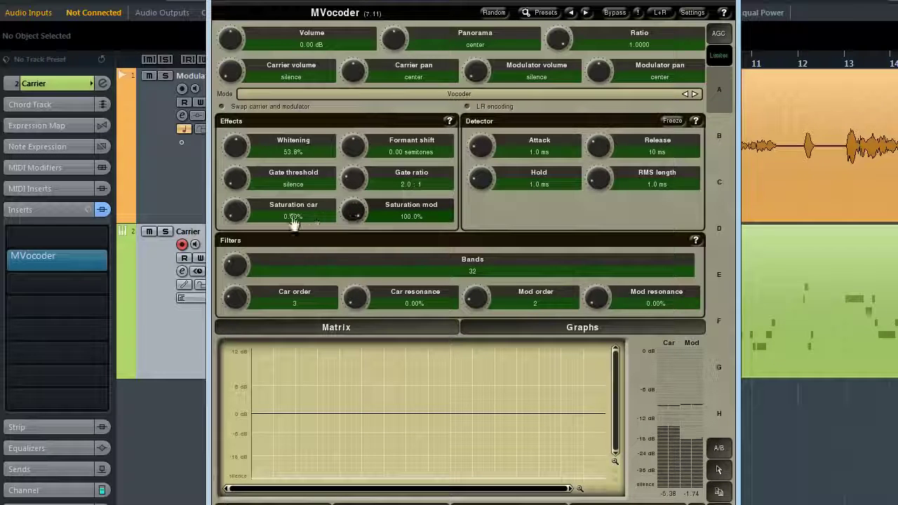
mouse_move(237, 215)
left_mouse_down()
mouse_move(237, 168)
mouse_move(236, 226)
left_mouse_up()
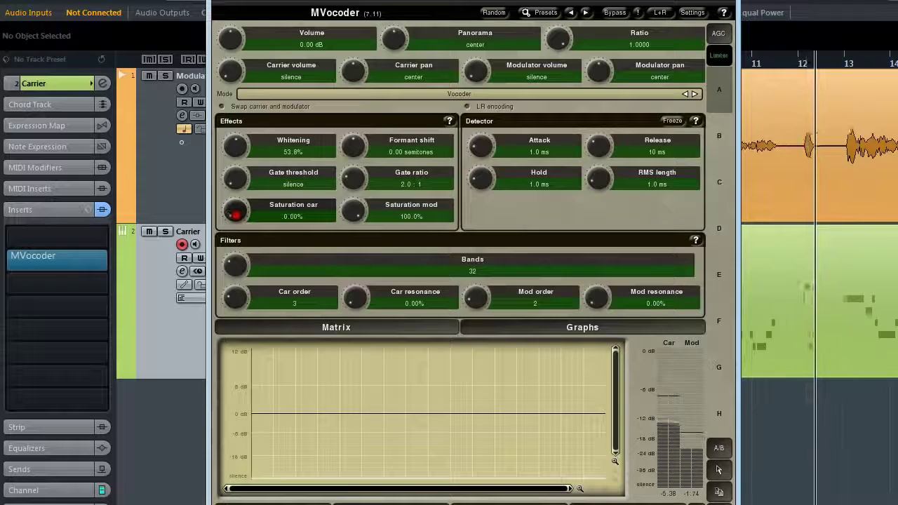
mouse_move(346, 212)
left_mouse_down()
mouse_move(346, 261)
mouse_move(350, 211)
left_mouse_up()
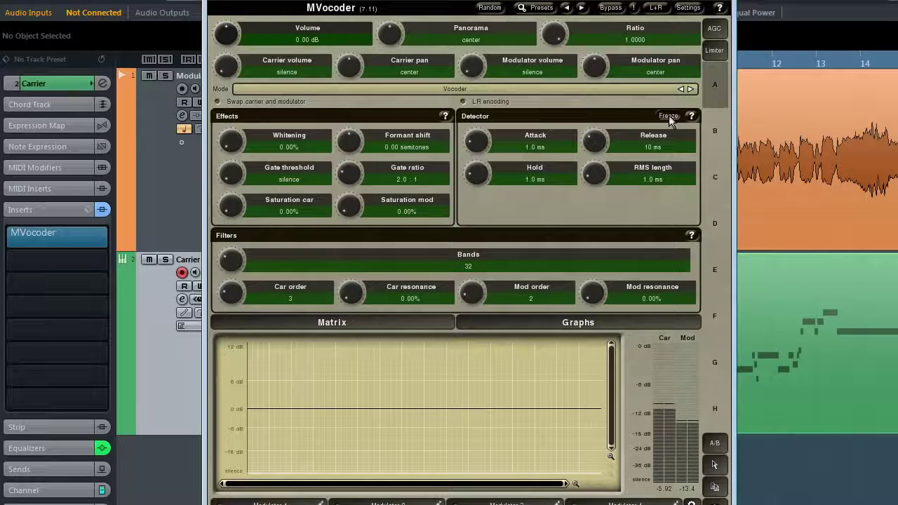
Step: Try freezing the detector during playback, and turn the freeze off again
left_click(668, 115)
left_click(668, 115)
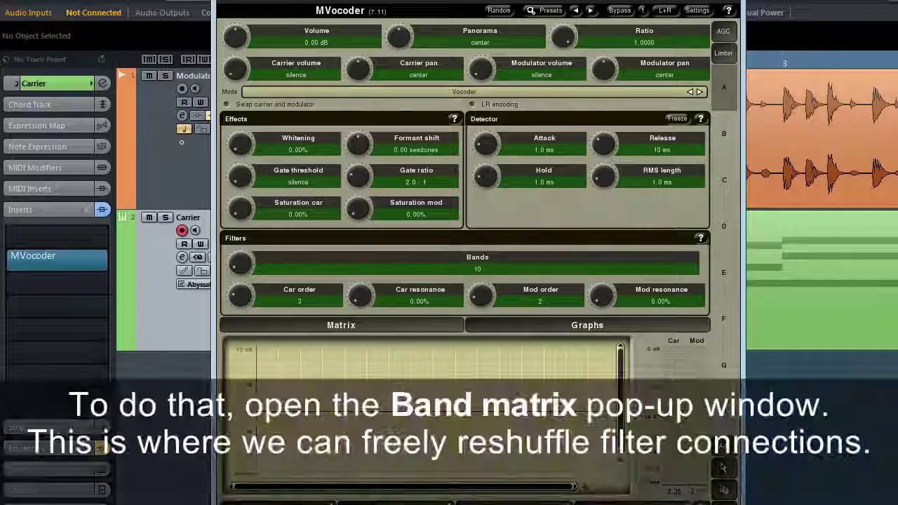
Step: Open the band matrix, connect the crossings at column 3, row 7 and column 8, row 4, and disconnect both again
left_click(403, 325)
left_click_drag(435, 93, 425, 23)
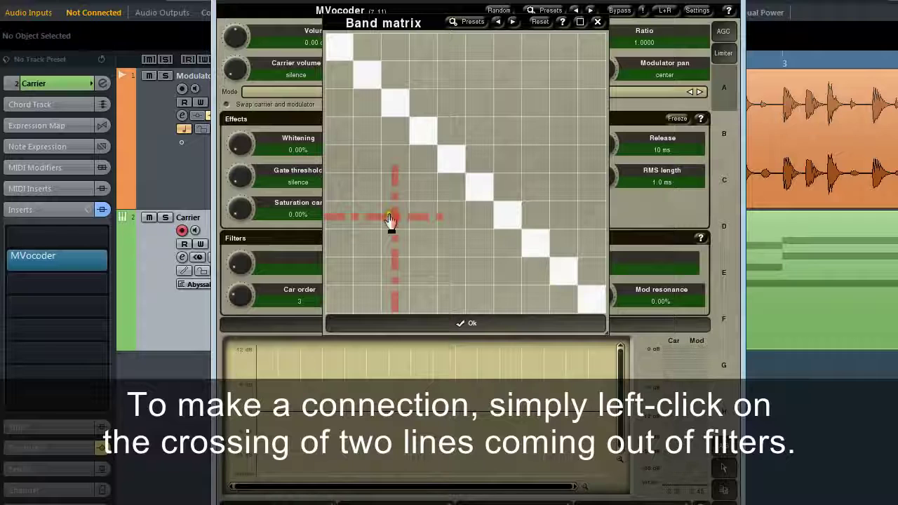
left_click(390, 217)
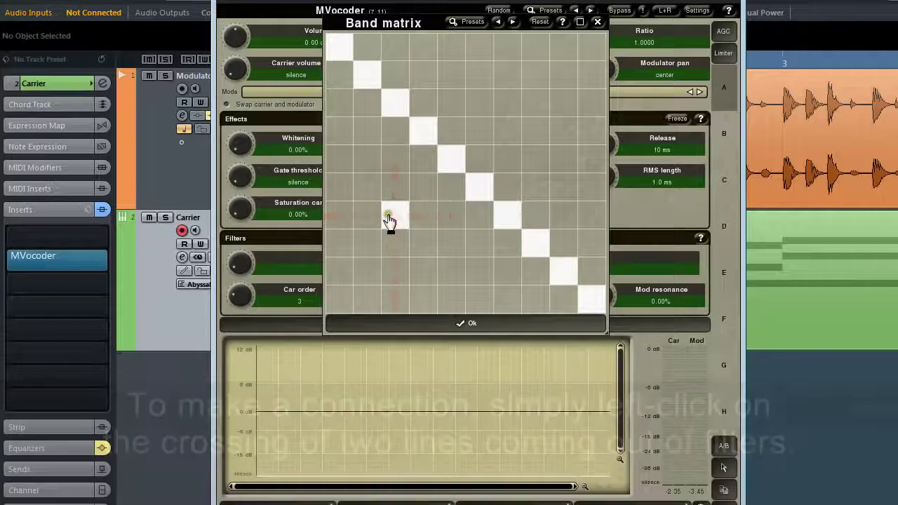
left_click(537, 134)
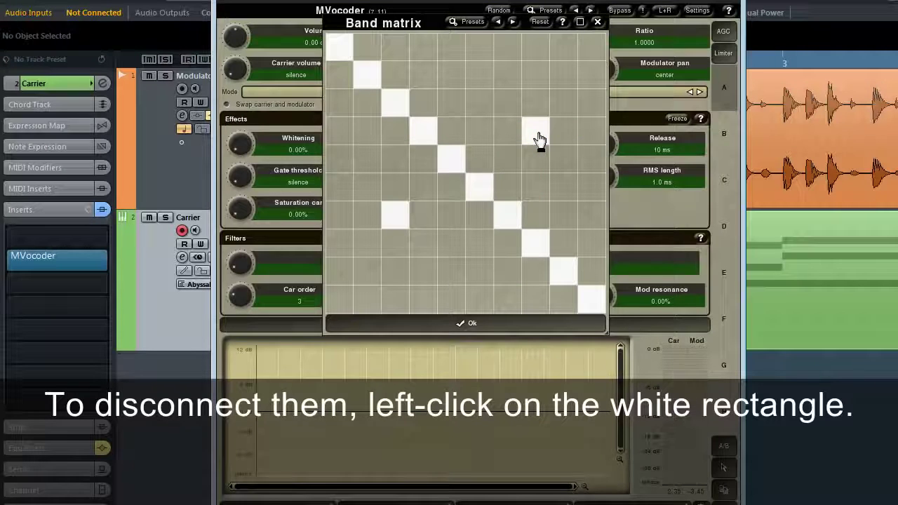
left_click(537, 135)
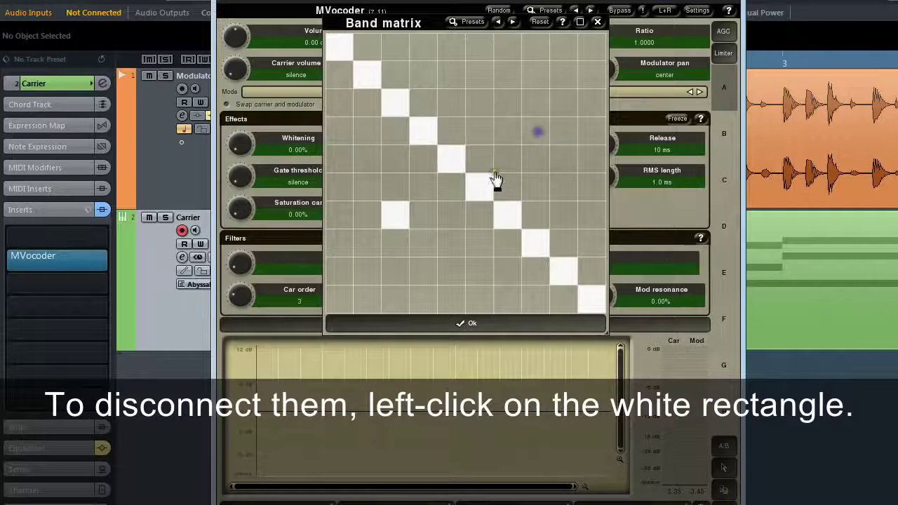
left_click(405, 216)
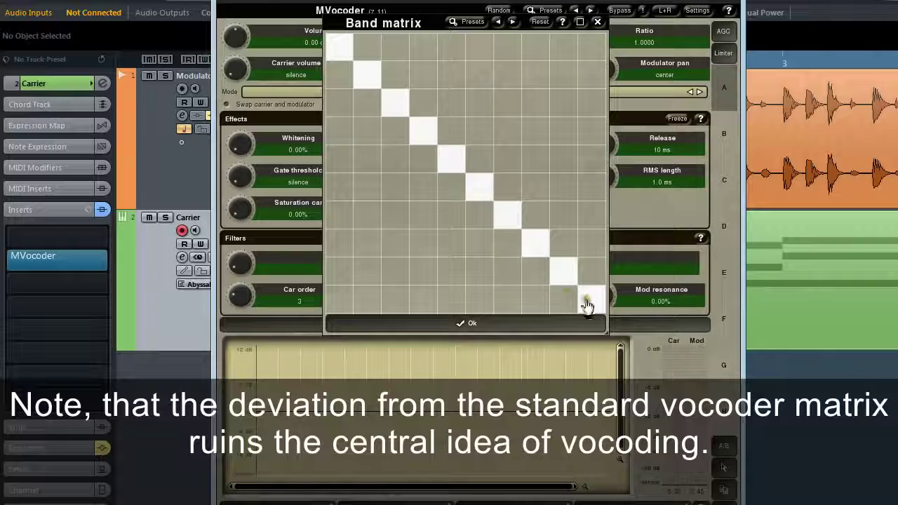
Step: Replace the diagonal connections in the band matrix with a full third column, and confirm the matrix
mouse_move(591, 306)
left_mouse_down()
mouse_move(577, 279)
mouse_move(500, 223)
mouse_move(477, 182)
mouse_move(404, 129)
mouse_move(345, 50)
left_mouse_up()
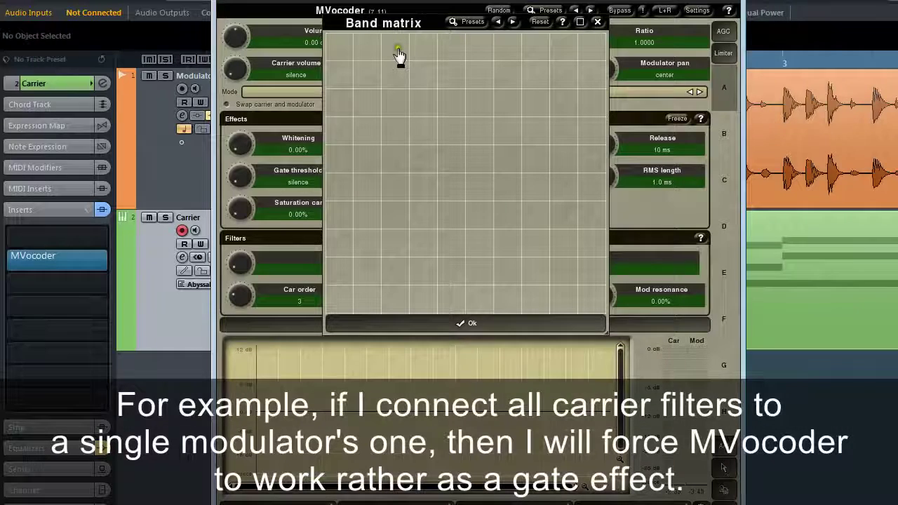
mouse_move(398, 55)
left_mouse_down()
mouse_move(388, 84)
mouse_move(390, 303)
left_mouse_up()
left_click(400, 325)
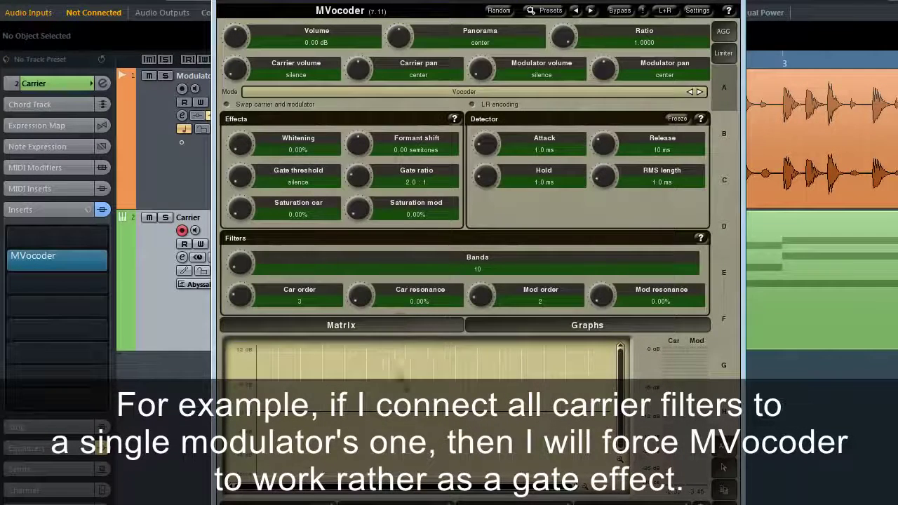
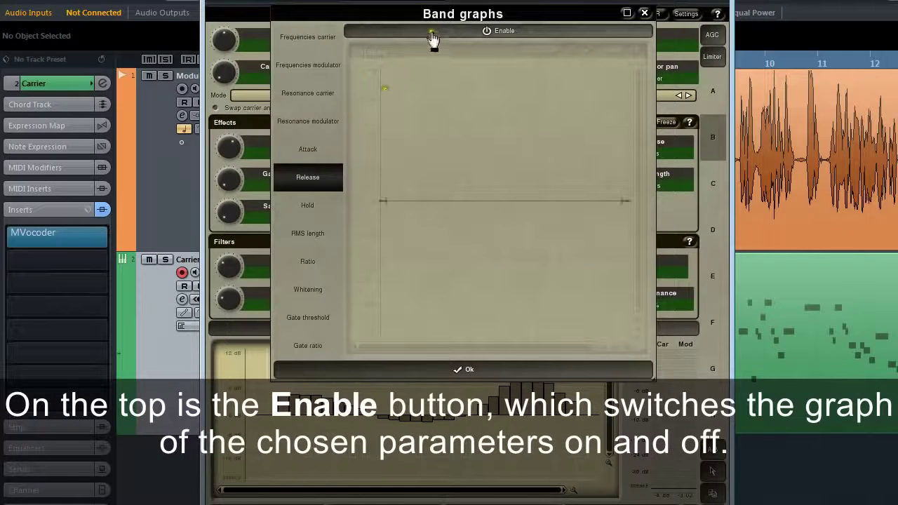
Step: Switch the Release band graph on and off again
left_click(431, 35)
left_click(431, 35)
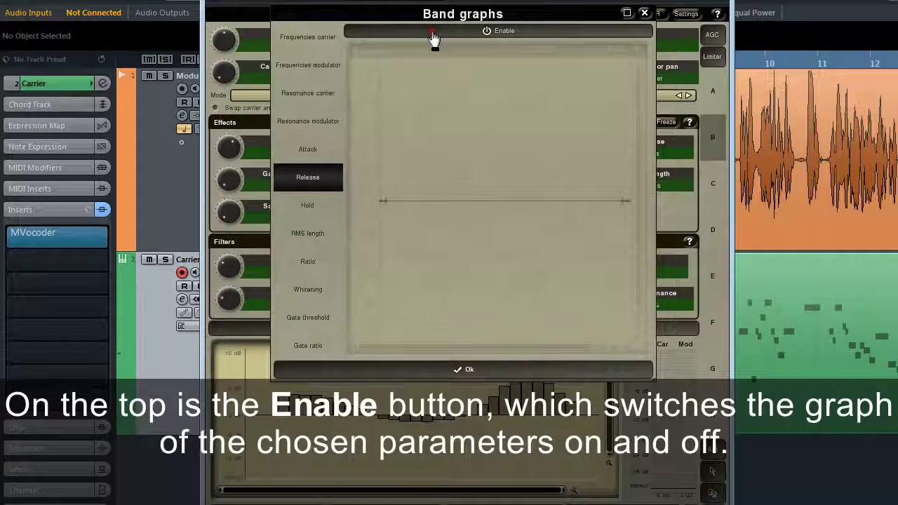
Step: Enable the Frequencies modulator graph, raise its bottom limit to about 100 Hz and lower its top limit
left_click(324, 68)
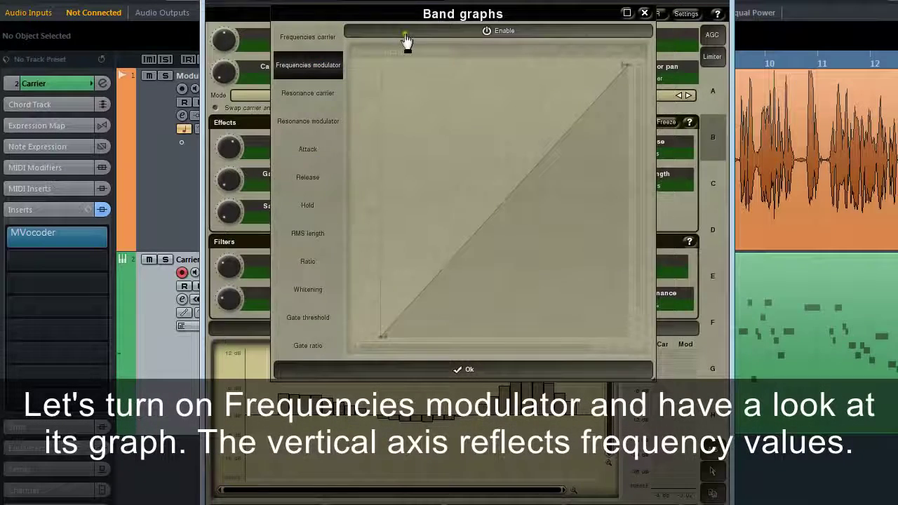
left_click(405, 35)
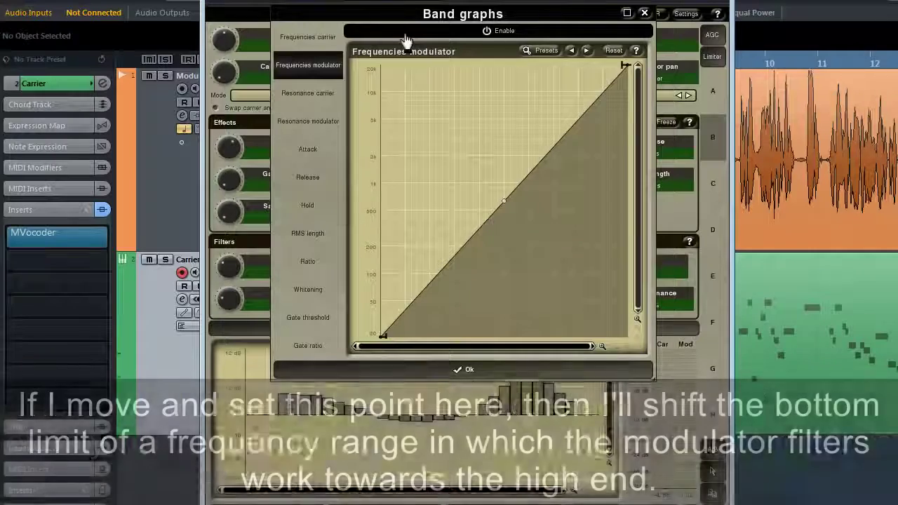
left_click_drag(382, 335, 388, 275)
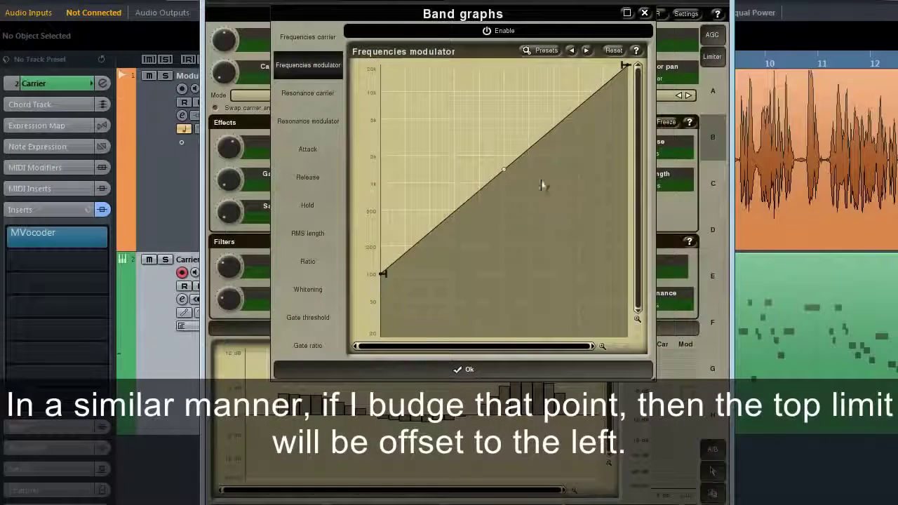
left_click_drag(633, 70, 627, 114)
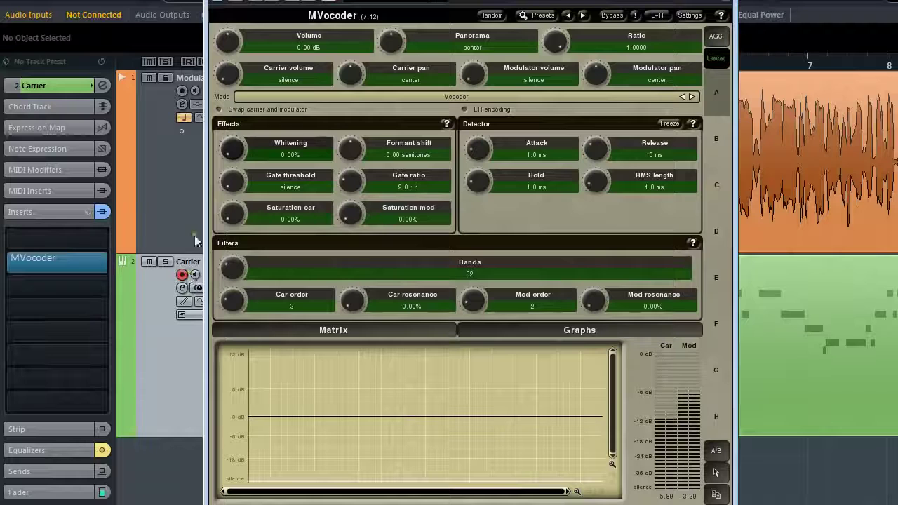
Step: Set Whitening to 87.6% and increase Saturation mod during playback
left_click_drag(238, 160, 238, 126)
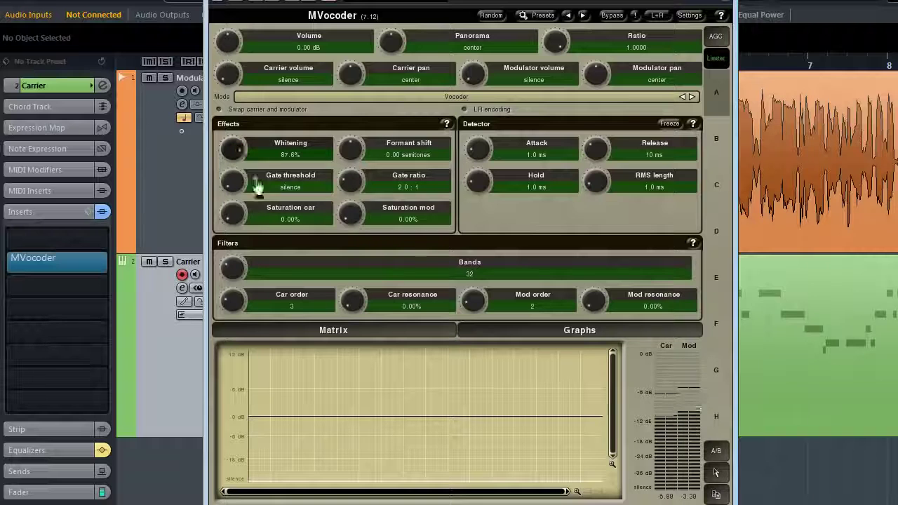
mouse_move(354, 215)
left_mouse_down()
mouse_move(355, 199)
mouse_move(354, 211)
left_mouse_up()
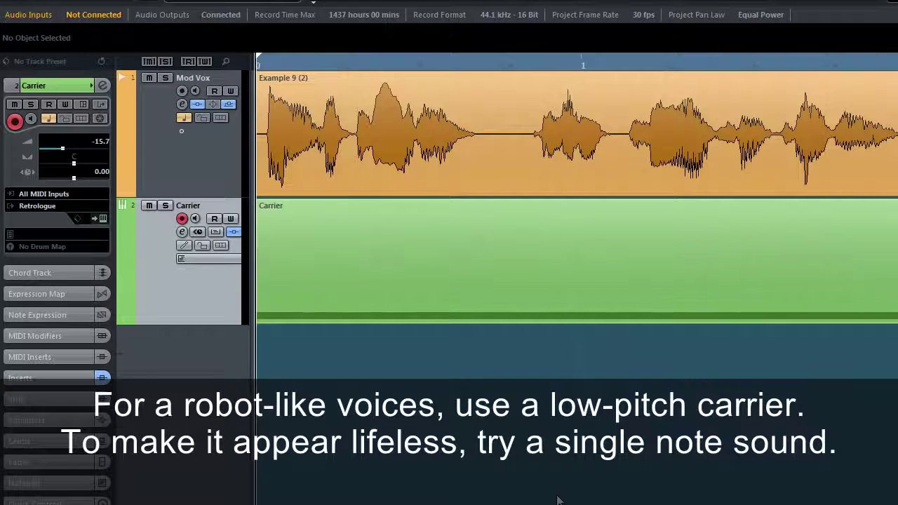
Step: Play the vocal modulator with the sustained single-note carrier and with the note-chopped carrier to compare the robot voices
key("space")
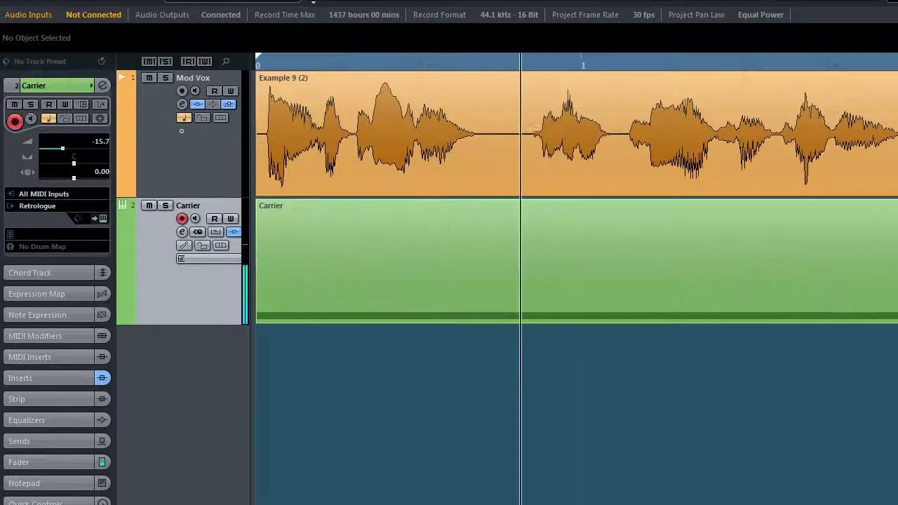
key("space")
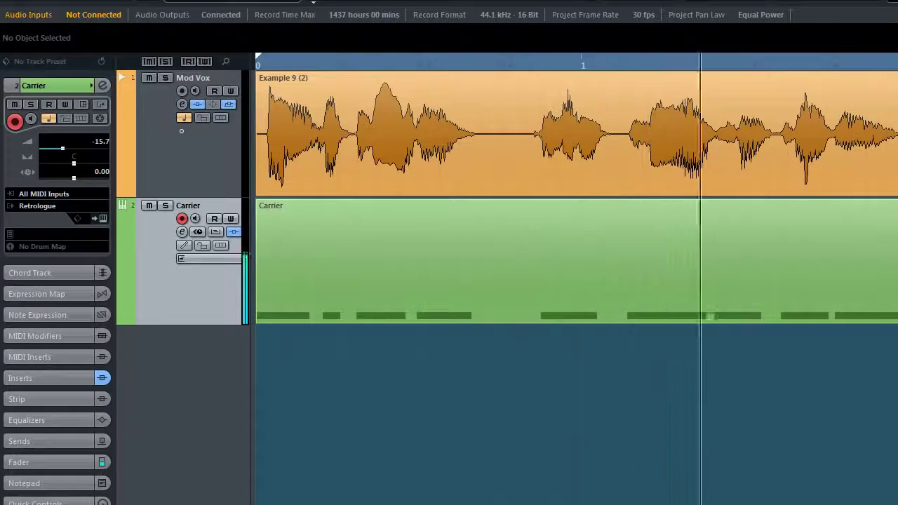
key("space")
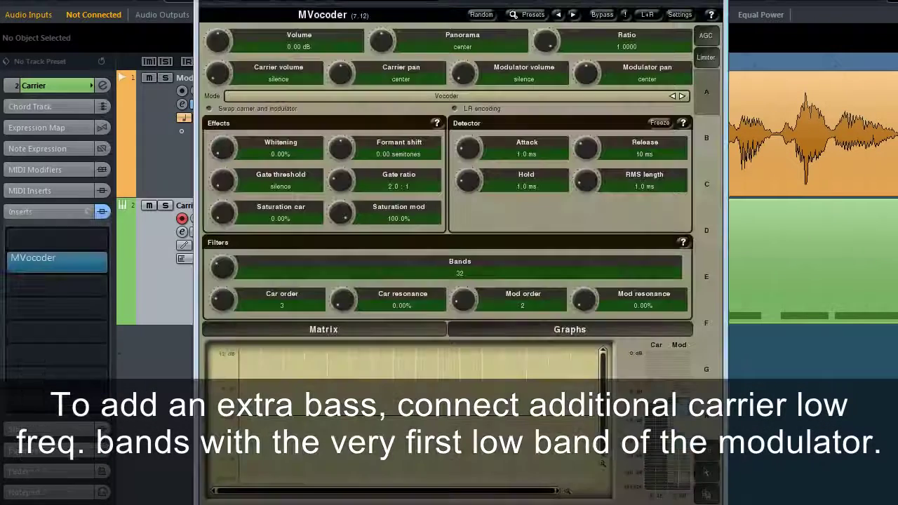
Step: Clear the diagonal connections in the band matrix, leaving only the eleventh band connected
left_click(421, 329)
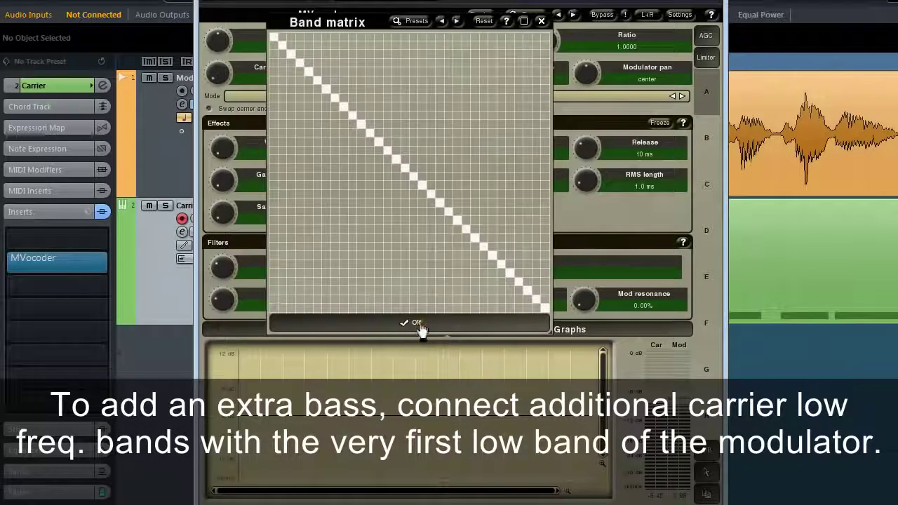
left_click_drag(540, 302, 371, 143)
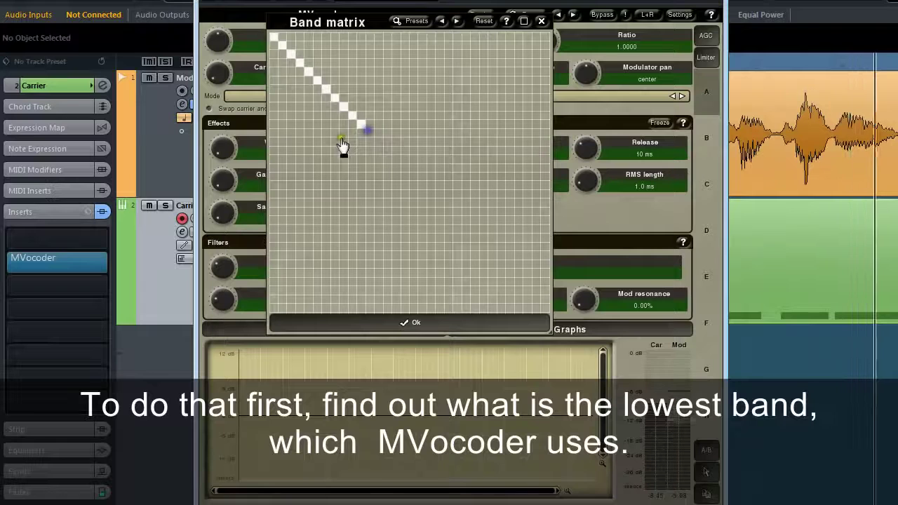
mouse_move(272, 37)
left_mouse_down()
mouse_move(365, 138)
mouse_move(355, 124)
left_mouse_up()
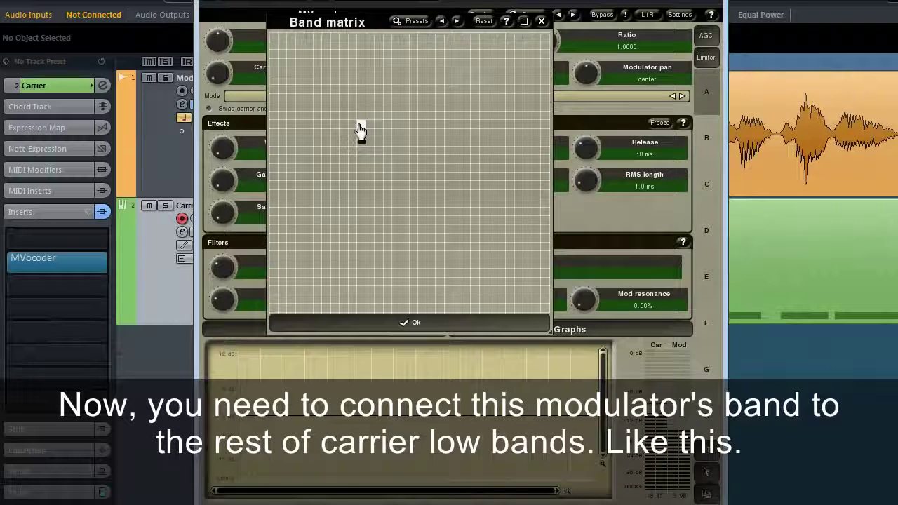
Step: Connect the eleventh modulator band to the low carrier bands in the band matrix, redraw the diagonal for the higher bands, and confirm
left_click_drag(361, 128, 365, 35)
left_click_drag(369, 137, 533, 300)
key("Return")
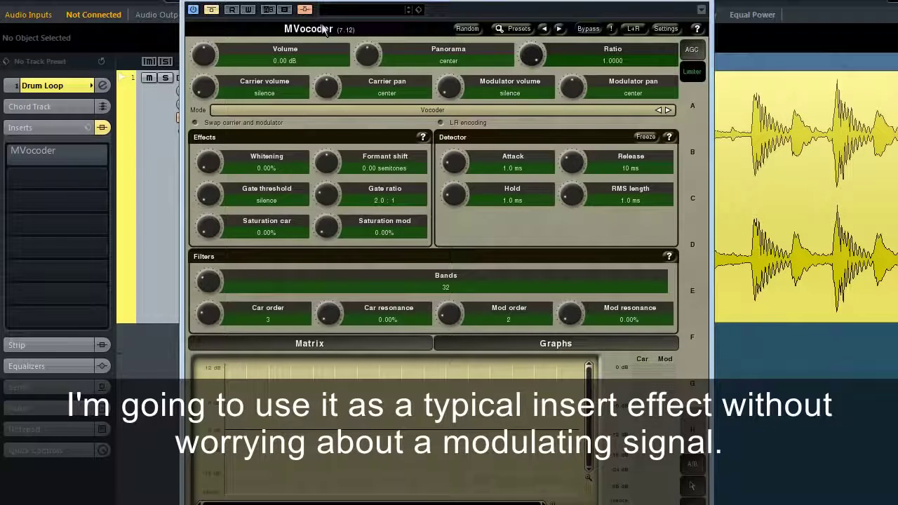
Step: Set MVocoder's Ratio to 0 on the drum loop and toggle the bypass to compare dry and processed sound
left_click_drag(304, 4, 327, 0)
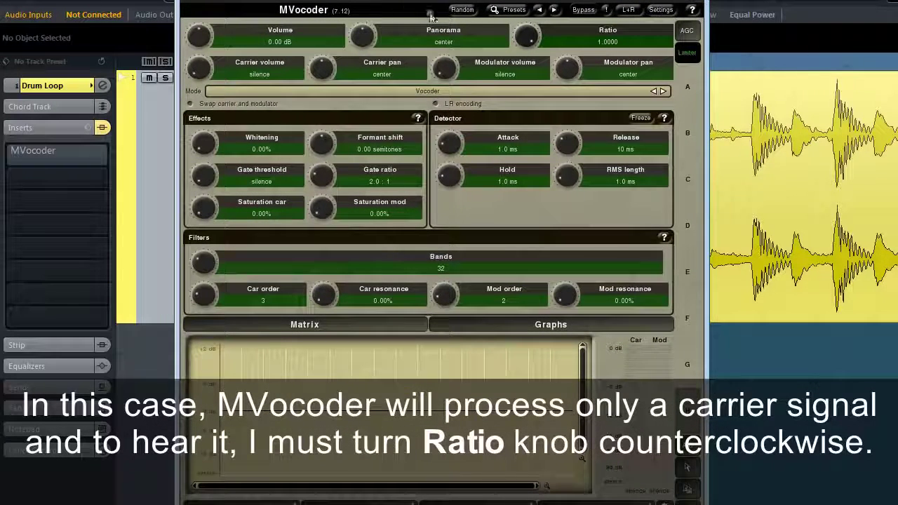
left_click_drag(526, 42, 540, 70)
mouse_move(526, 39)
left_mouse_down()
mouse_move(526, 53)
mouse_move(524, 39)
left_mouse_up()
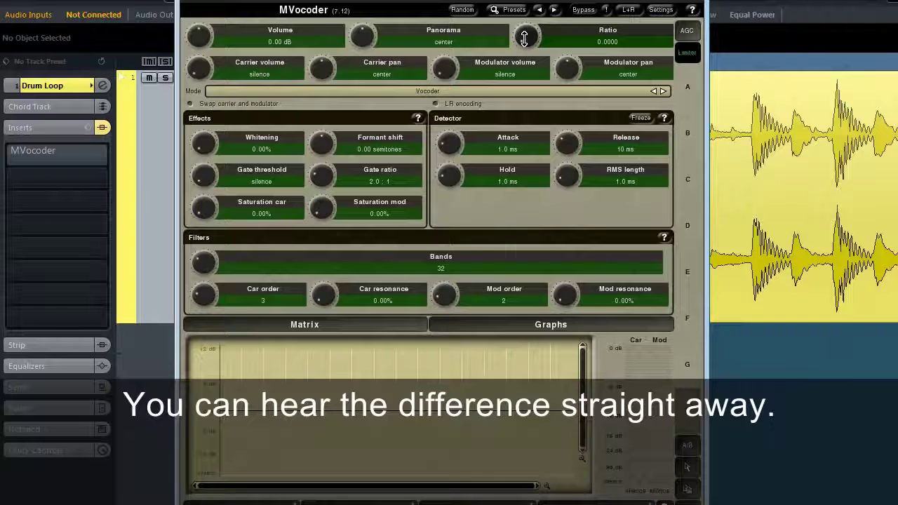
left_click(585, 11)
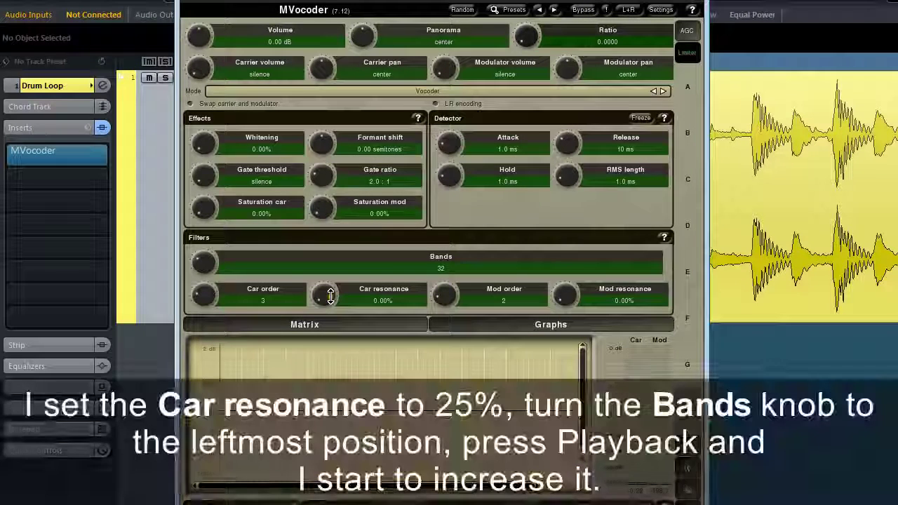
Step: Set Car resonance to 25%
double_click(365, 300)
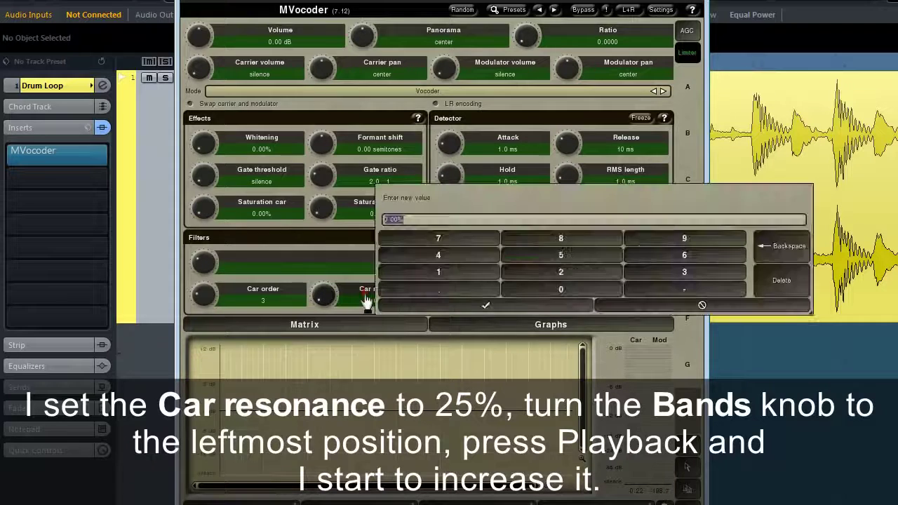
type("25")
key("Return")
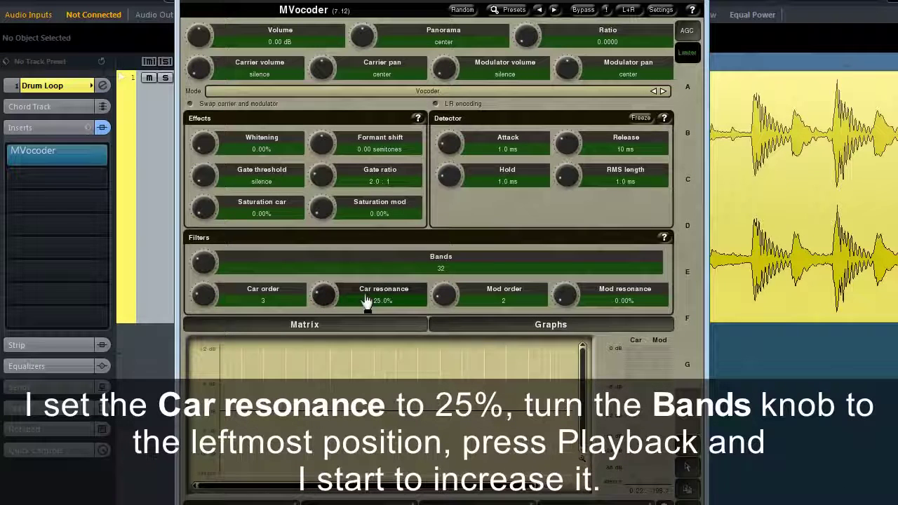
Step: Reduce Bands to 4, then sweep the band count up through 8 and beyond and back down during playback
left_click_drag(207, 261, 214, 281)
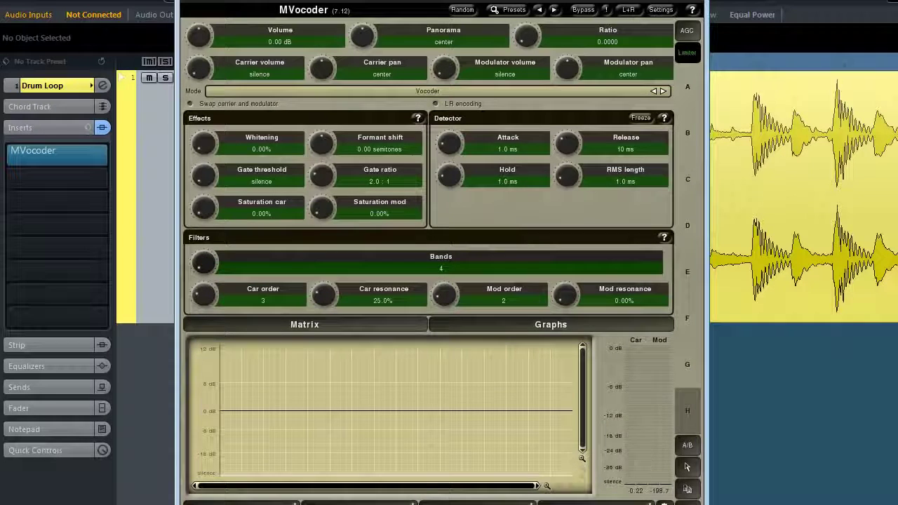
left_click_drag(215, 281, 214, 271)
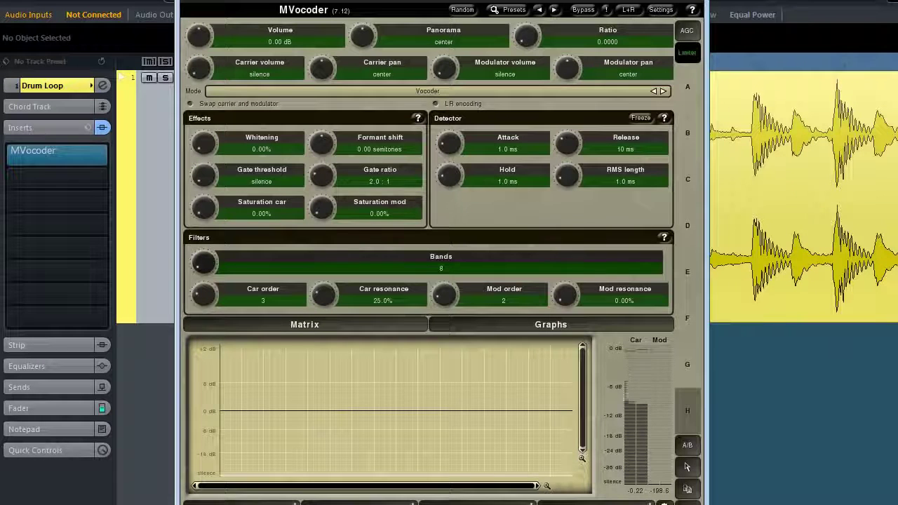
left_click_drag(214, 270, 203, 248)
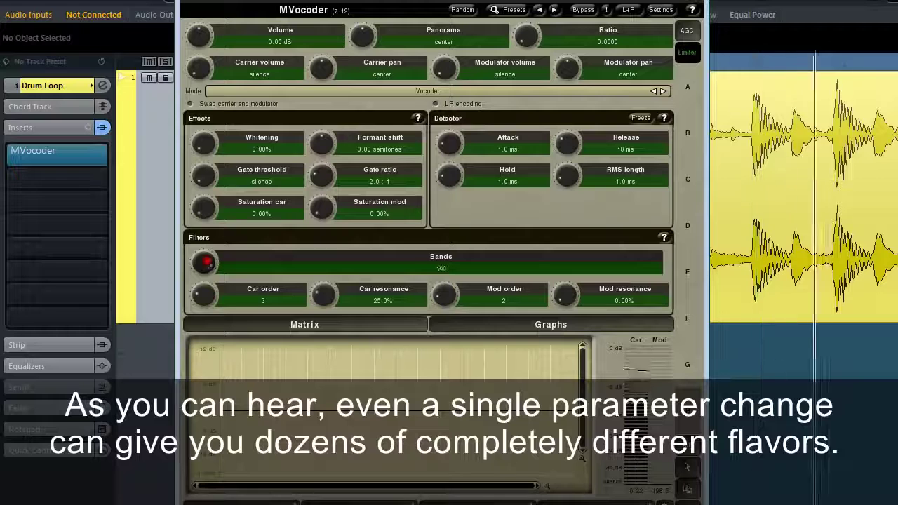
left_click_drag(204, 248, 203, 267)
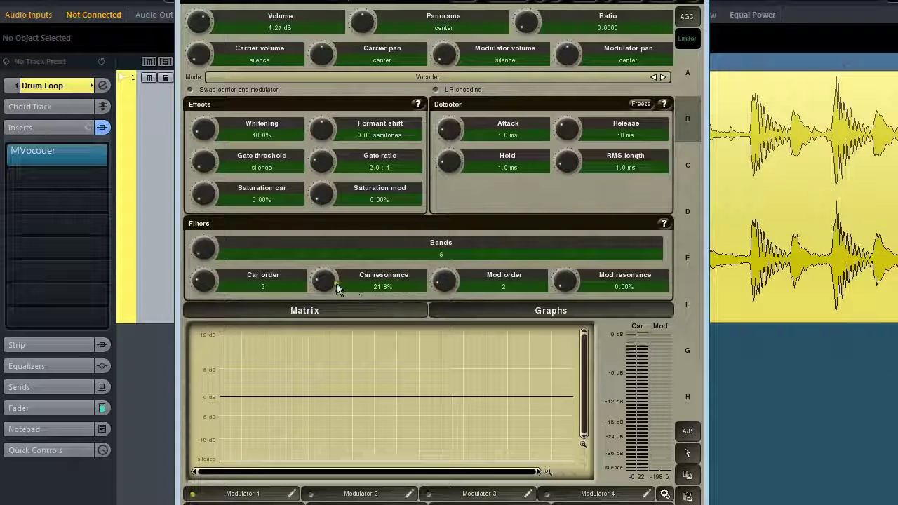
Step: Lower Car resonance to 18.8% and adjust Whitening during playback
left_click_drag(327, 283, 326, 283)
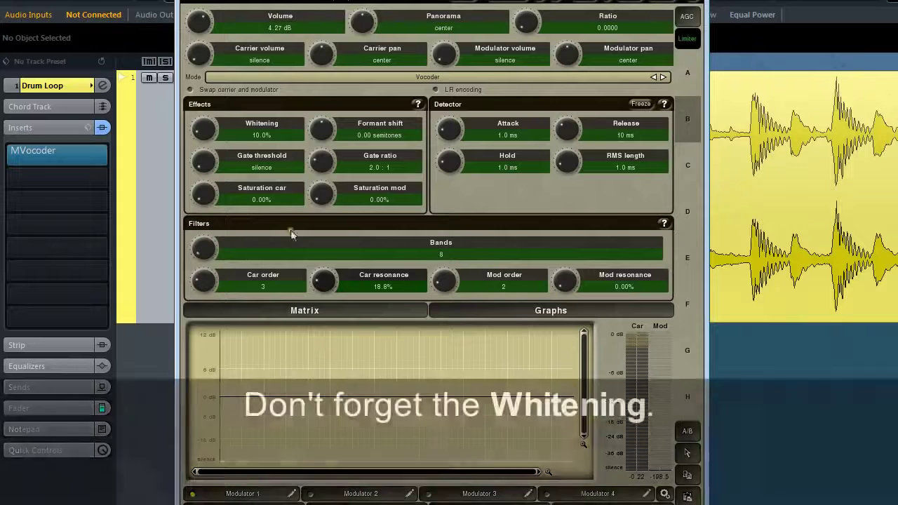
mouse_move(204, 128)
left_mouse_down()
mouse_move(203, 109)
mouse_move(203, 125)
left_mouse_up()
Step: Recall preset slot C, adjust the low, middle and high segments of its Whitening band graph, and confirm
left_click(688, 170)
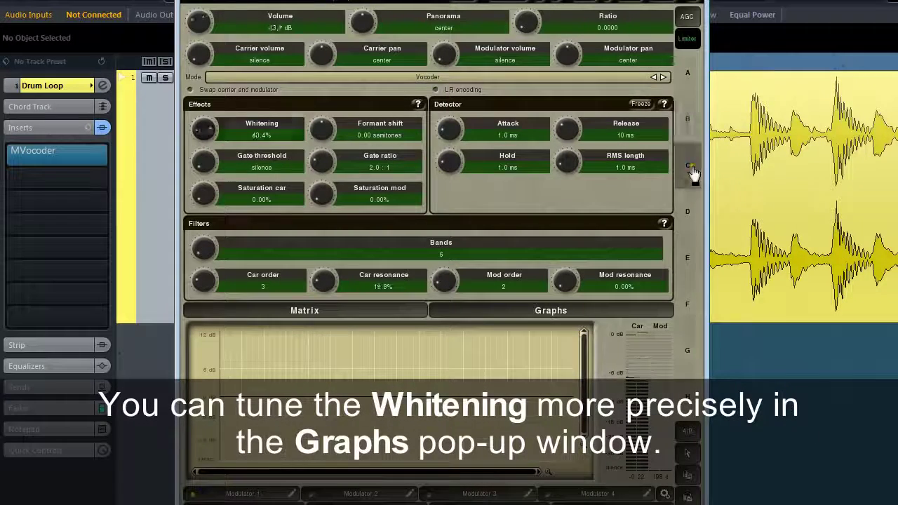
left_click(627, 313)
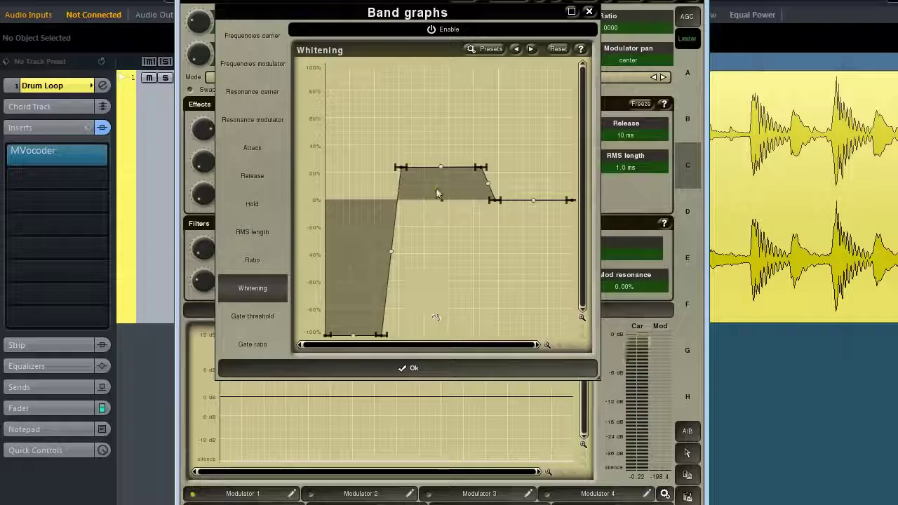
mouse_move(427, 167)
left_mouse_down()
mouse_move(428, 92)
mouse_move(421, 306)
mouse_move(426, 154)
left_mouse_up()
mouse_move(364, 331)
left_mouse_down()
mouse_move(366, 74)
mouse_move(367, 337)
left_mouse_up()
mouse_move(517, 201)
left_mouse_down()
mouse_move(521, 253)
mouse_move(528, 125)
mouse_move(516, 200)
left_mouse_up()
left_click_drag(419, 156, 436, 173)
left_click(440, 367)
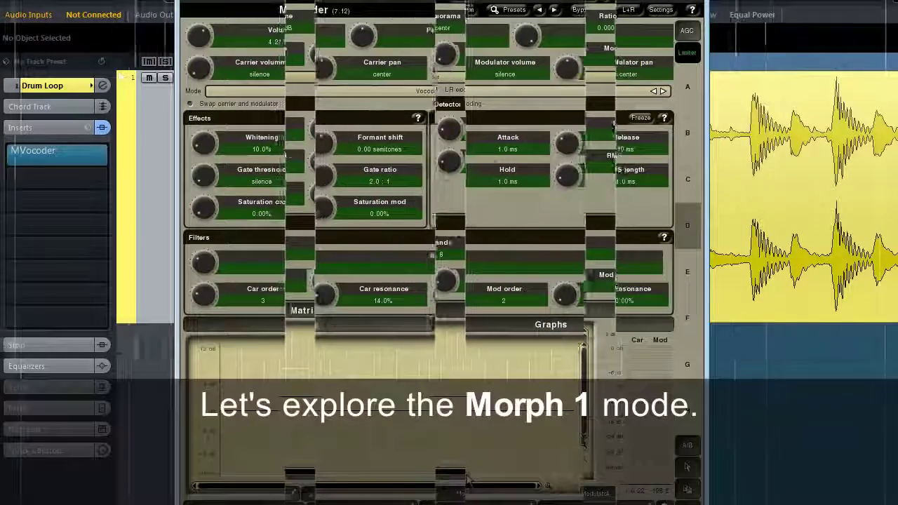
Step: Switch the processing mode to Morph 1 and set Ratio to 0.25
left_click(487, 91)
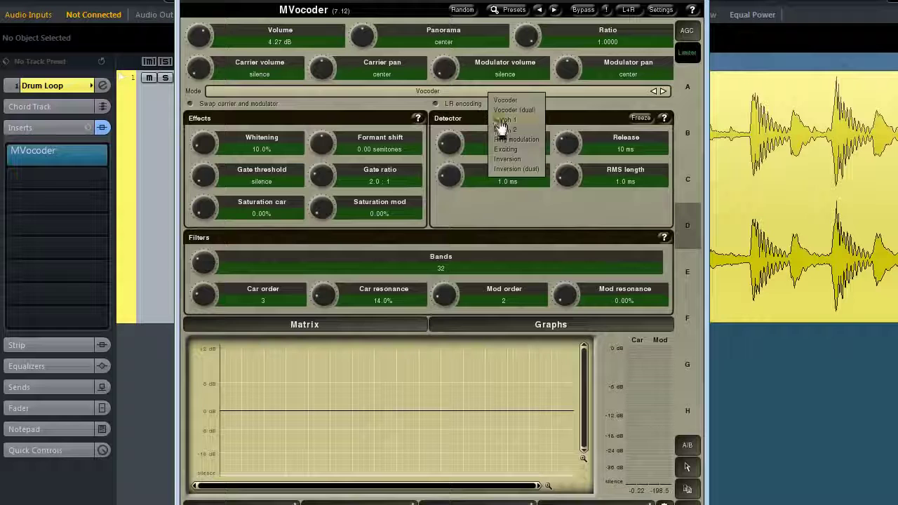
left_click(501, 124)
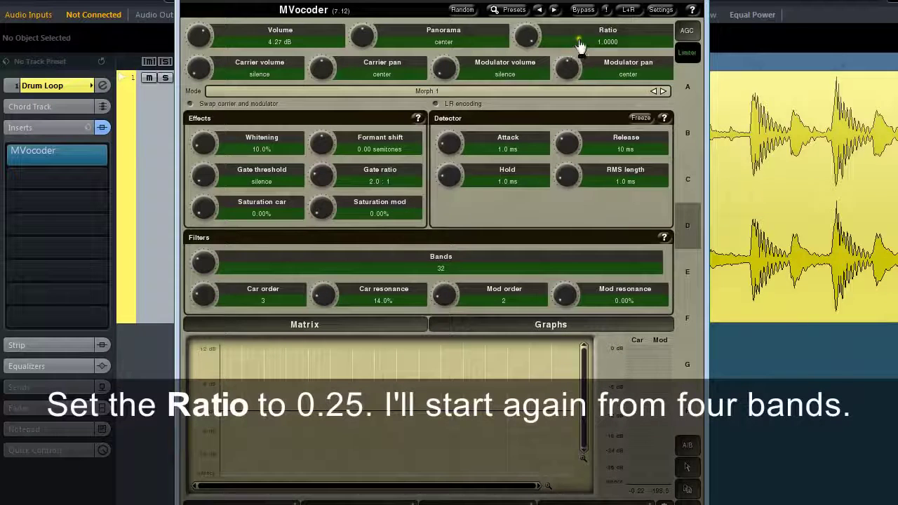
double_click(579, 44)
type(".25")
key("Return")
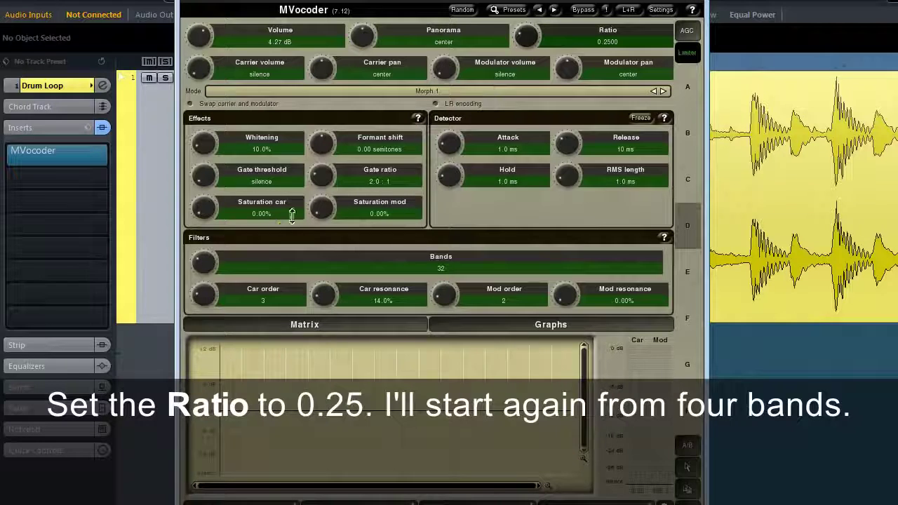
Step: Set Bands to 4 and gradually increase the band count to 100 while the drum loop plays
left_click_drag(204, 261, 206, 263)
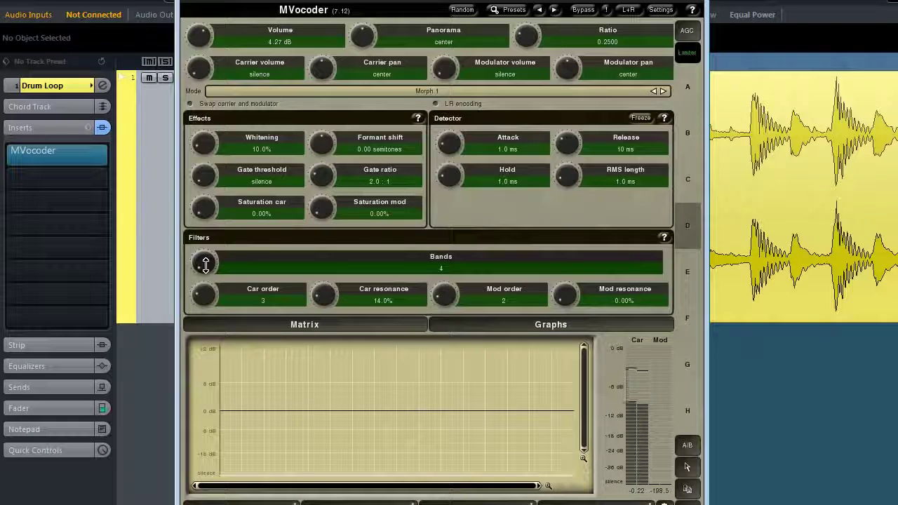
left_click_drag(205, 264, 205, 264)
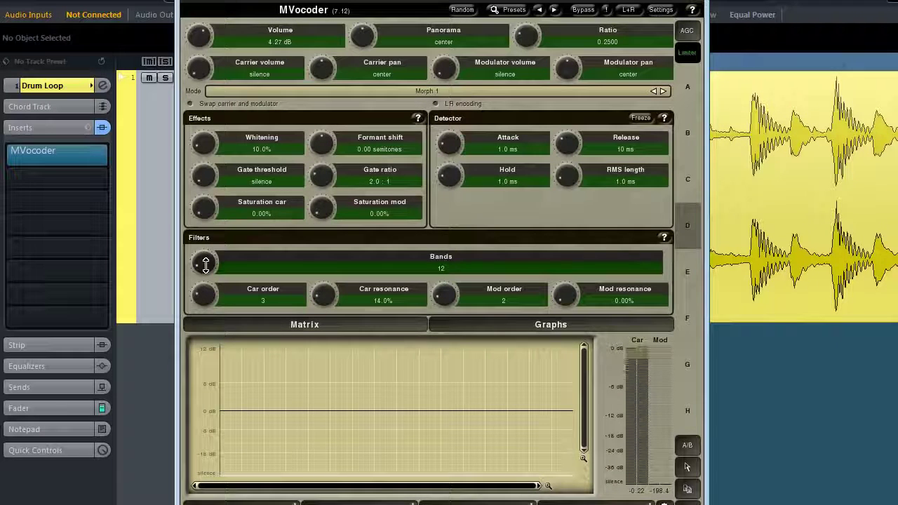
left_click_drag(205, 264, 205, 262)
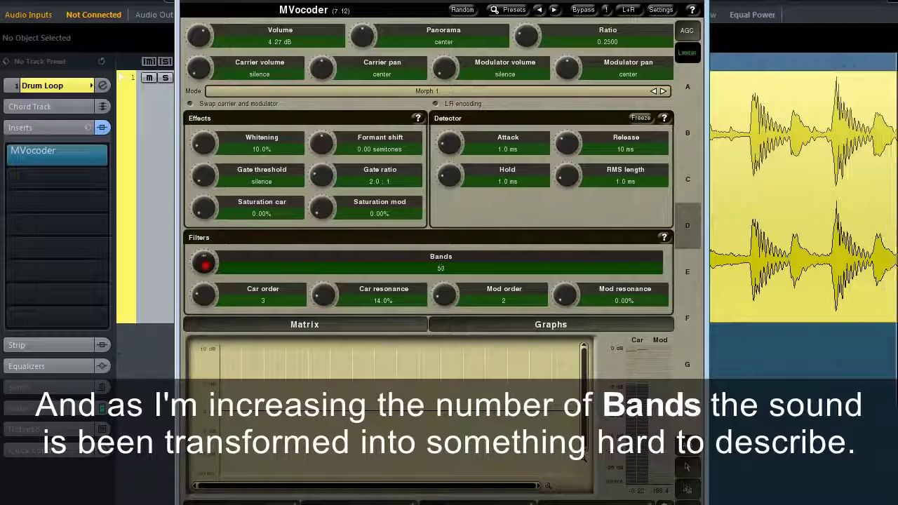
key("space")
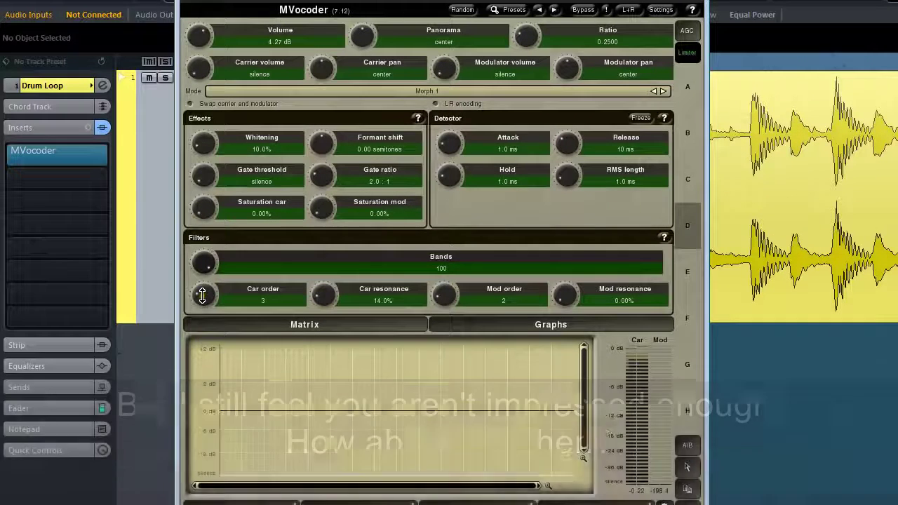
Step: Raise Car order step by step to 10 during playback
scroll(202, 295, "up", 1)
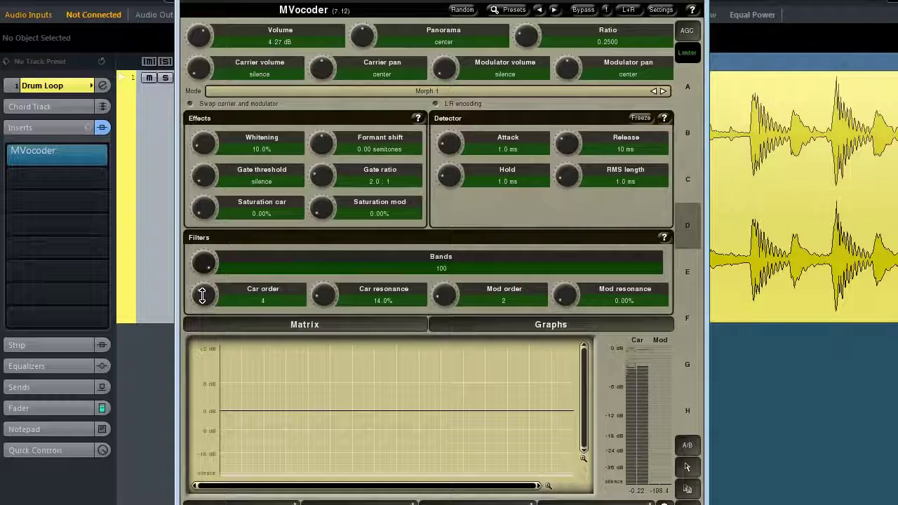
scroll(202, 296, "up", 1)
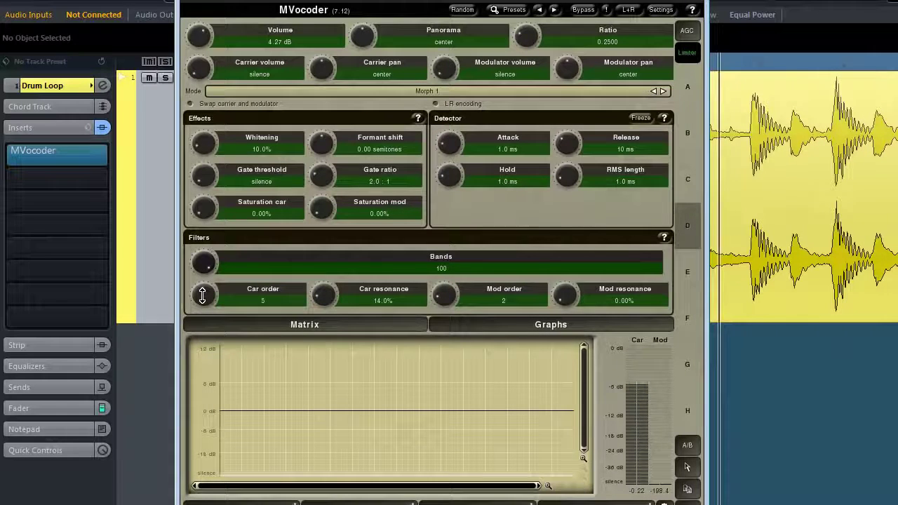
scroll(202, 296, "up", 1)
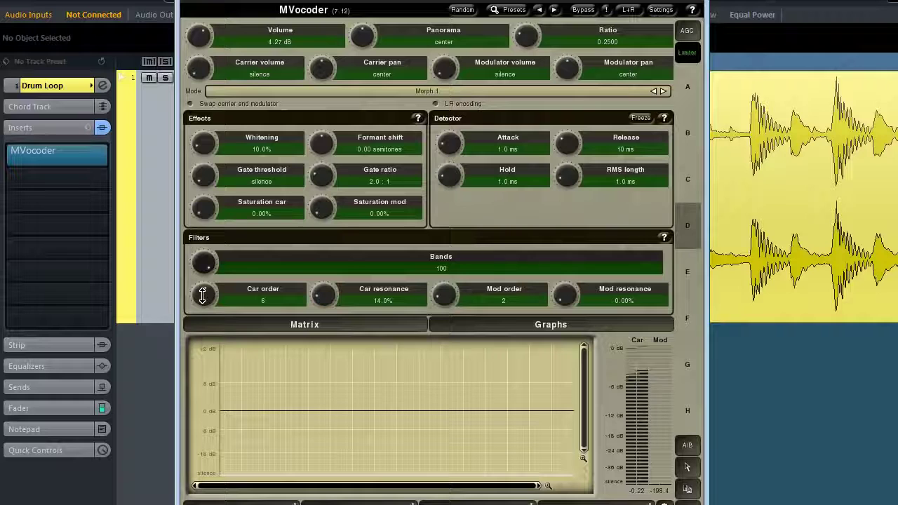
scroll(202, 295, "up", 1)
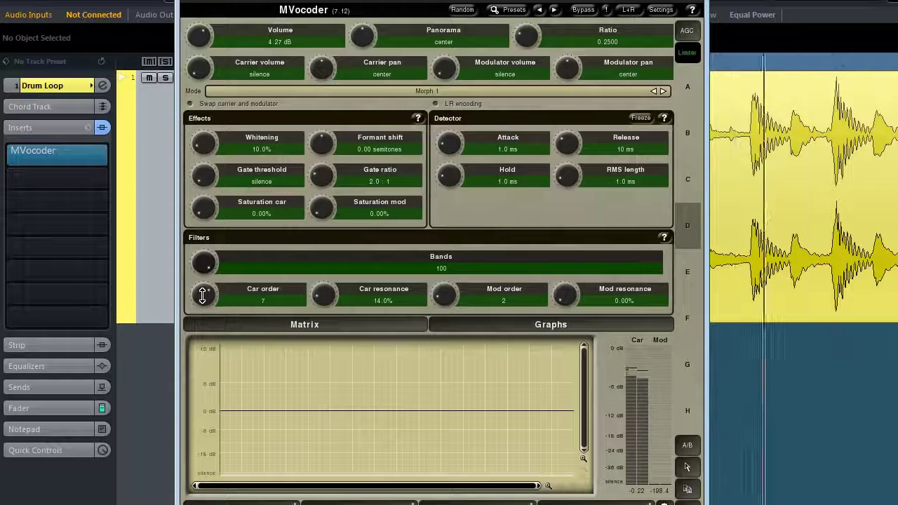
scroll(202, 295, "up", 1)
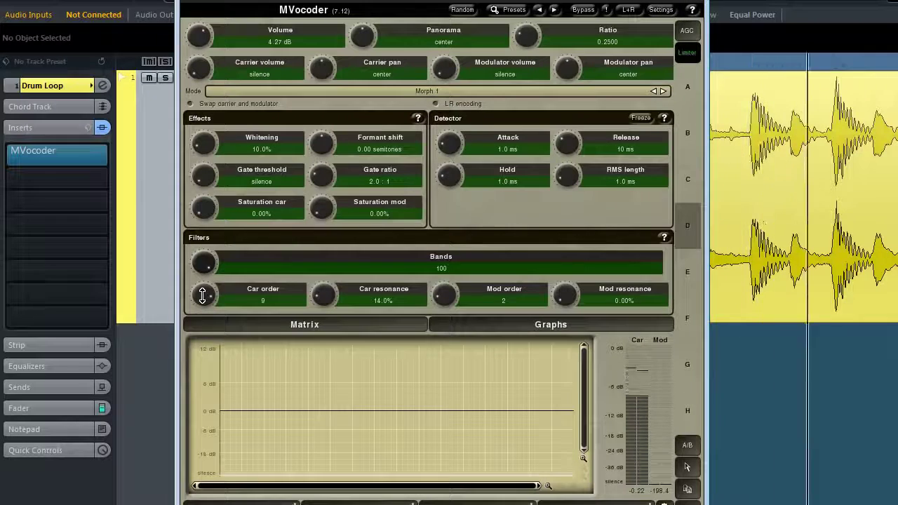
scroll(201, 296, "up", 2)
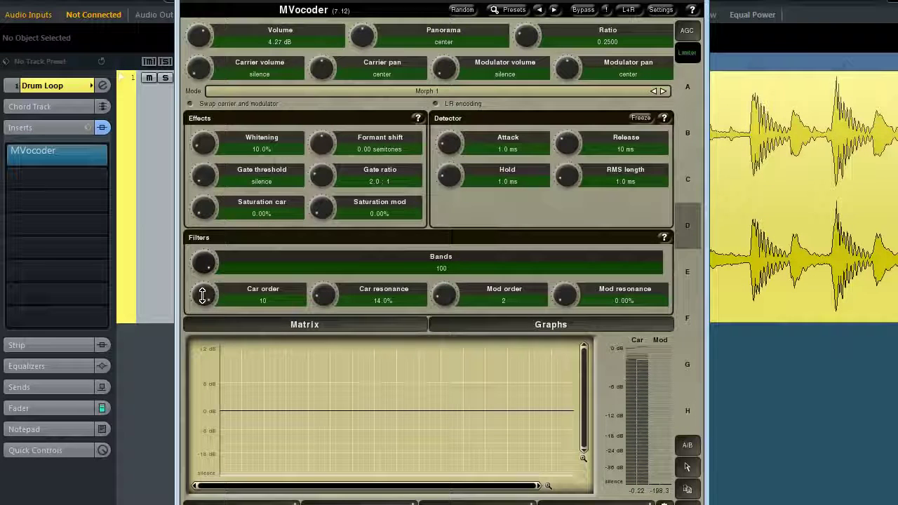
Step: Raise Car resonance gradually to 100% during playback
scroll(322, 295, "up", 2)
scroll(323, 294, "up", 5)
scroll(322, 295, "up", 6)
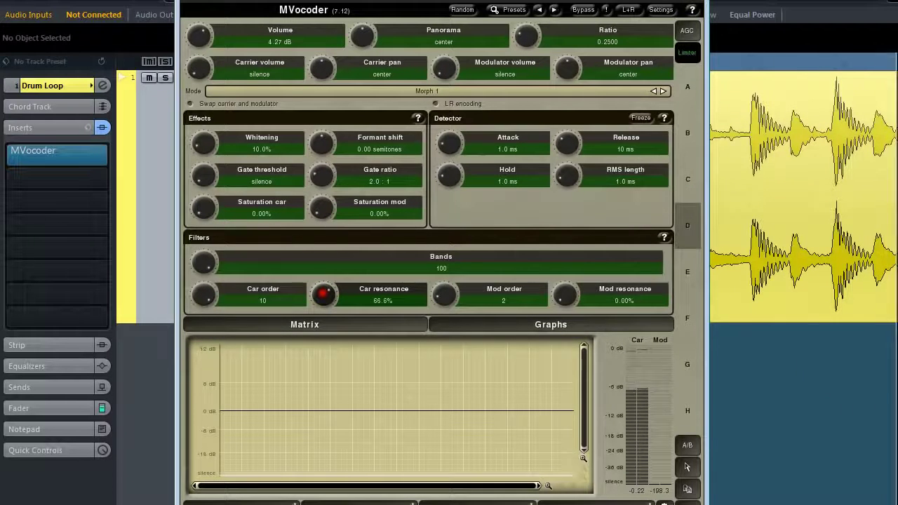
scroll(323, 295, "up", 4)
scroll(323, 295, "up", 3)
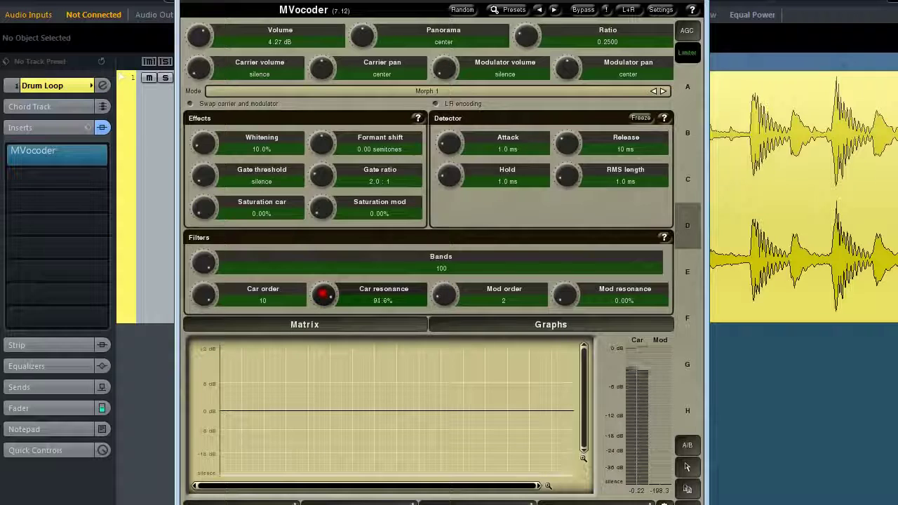
scroll(322, 295, "up", 1)
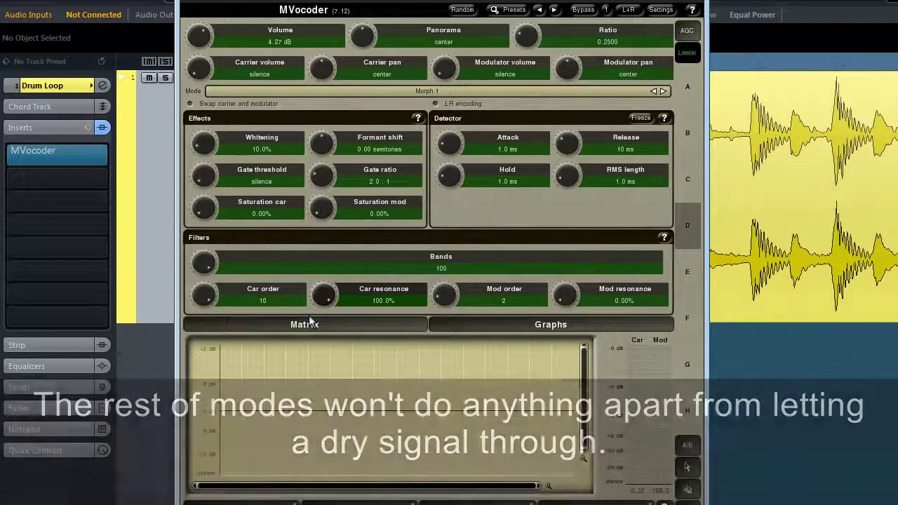
Step: Recall preset slot E with LR encoding and raise Bands to 100 during playback
left_click(686, 271)
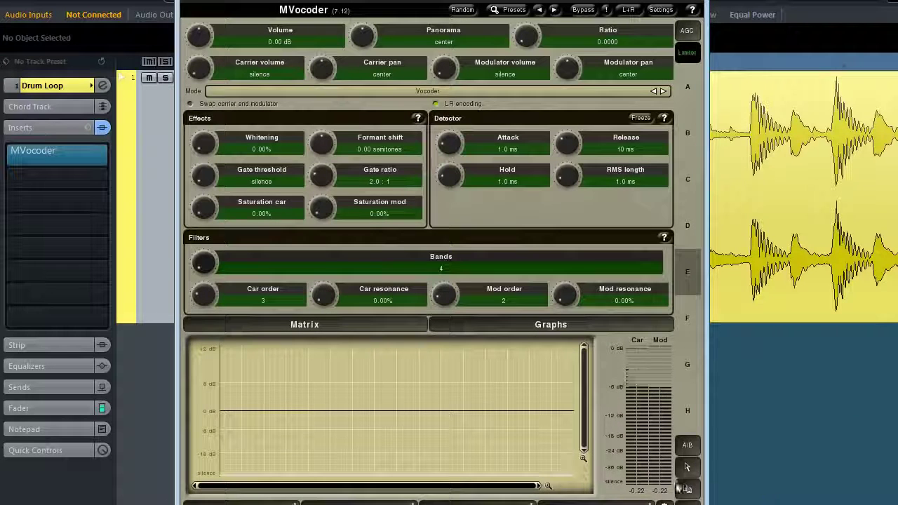
left_click_drag(203, 261, 203, 203)
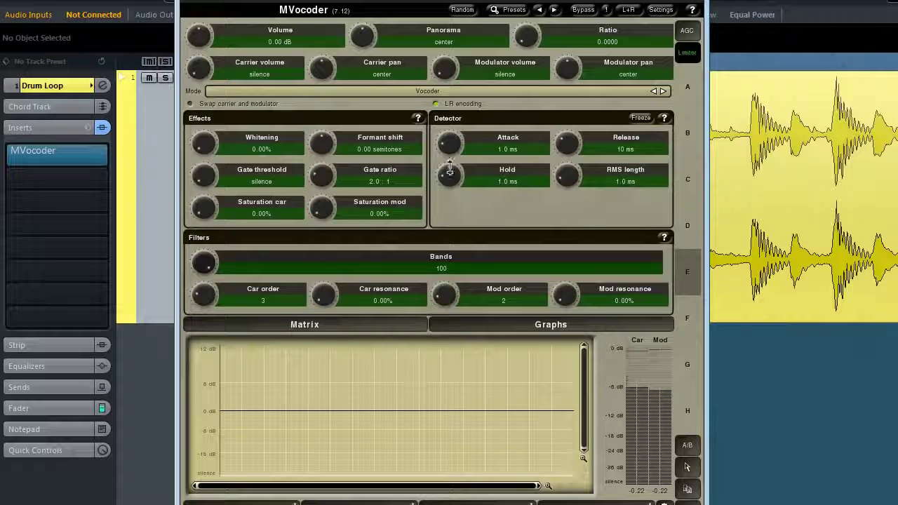
Step: Raise Ratio to 1.0, lower Volume to -19.6 dB, and sweep Bands downward during playback
left_click_drag(527, 37, 527, 33)
left_click_drag(199, 37, 199, 45)
left_click_drag(531, 39, 531, 24)
left_click_drag(205, 36, 205, 39)
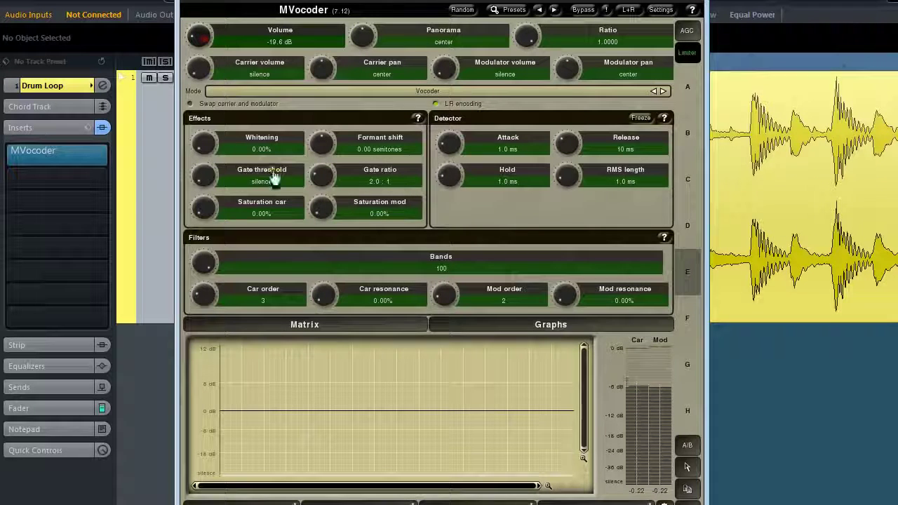
left_click_drag(208, 263, 209, 295)
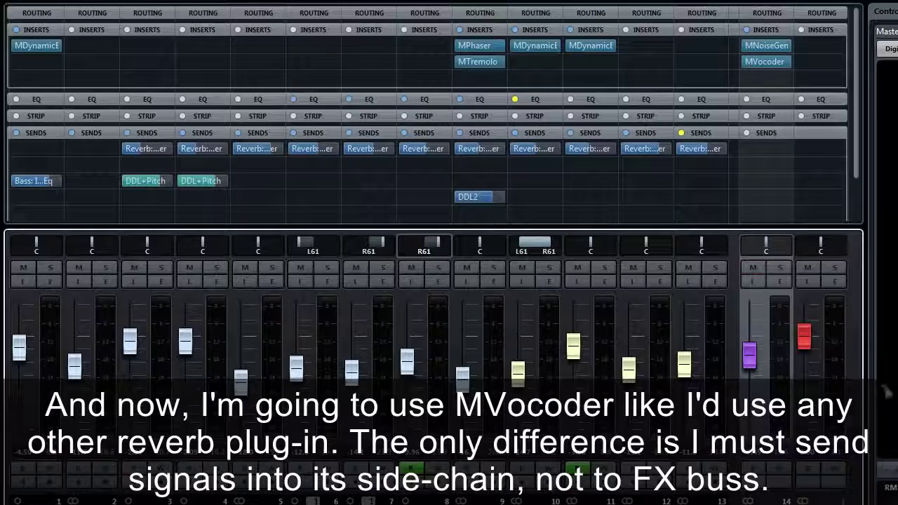
Step: Route the first send of channel 10 to the MVocoder side-chain in the Reverb channel's second insert
left_click(557, 150)
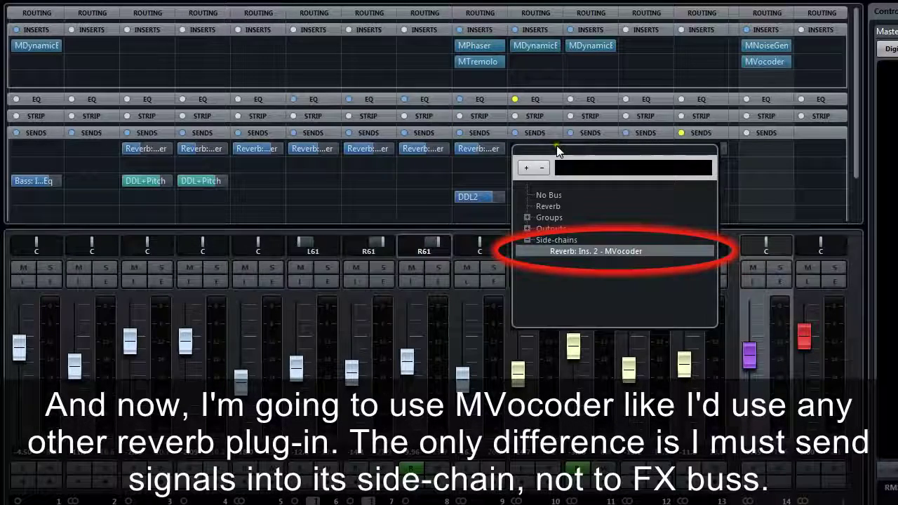
left_click(589, 253)
left_click(588, 251)
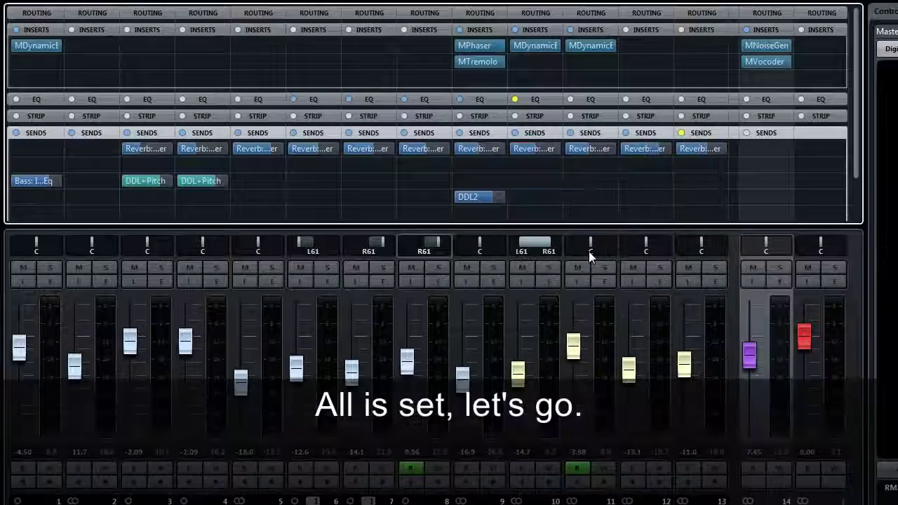
Step: Play the mix and compare dry and wet sound by repeatedly muting and unmuting the Reverb channel
key("space")
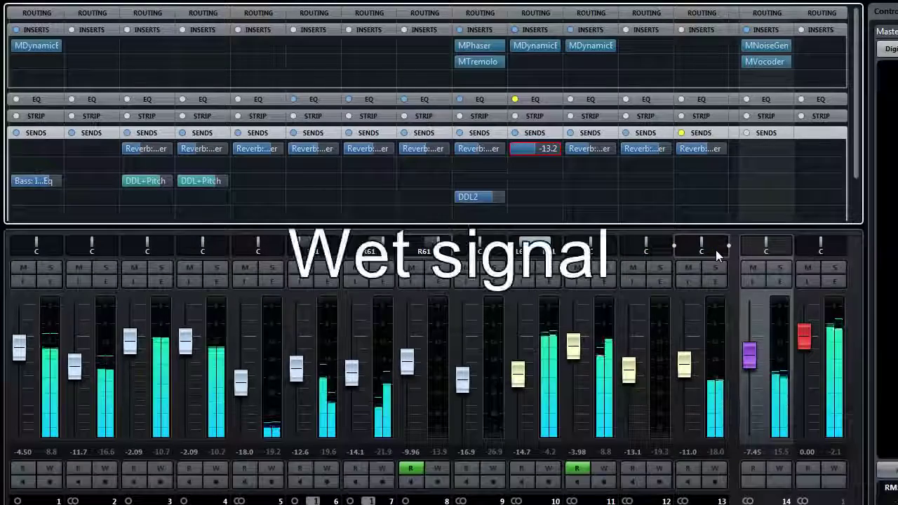
left_click(753, 268)
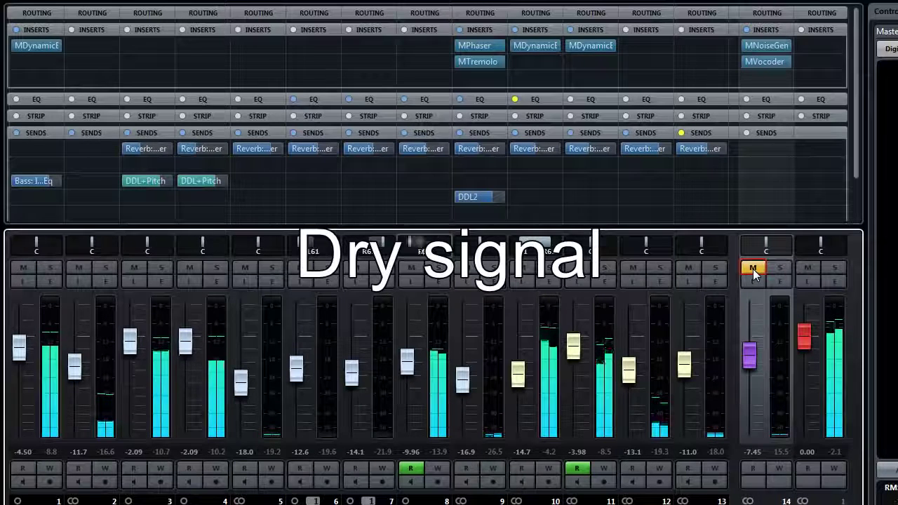
left_click(752, 269)
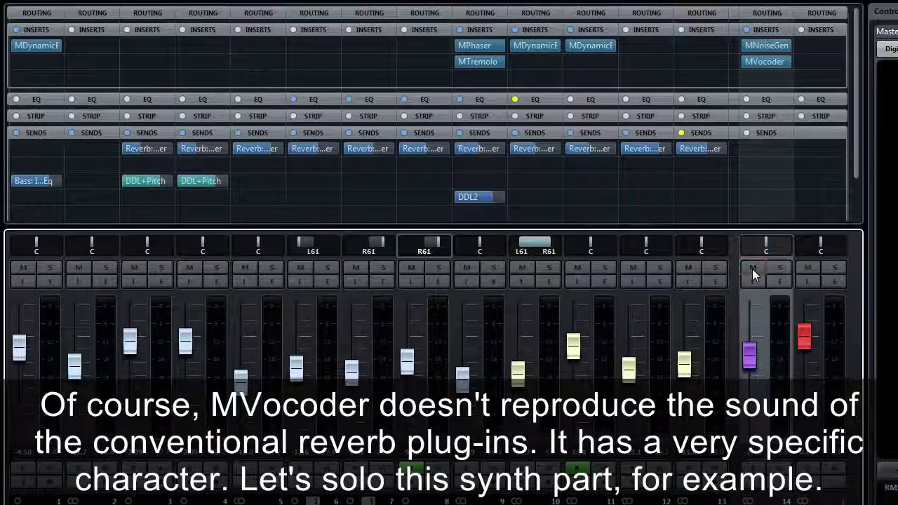
left_click(753, 270)
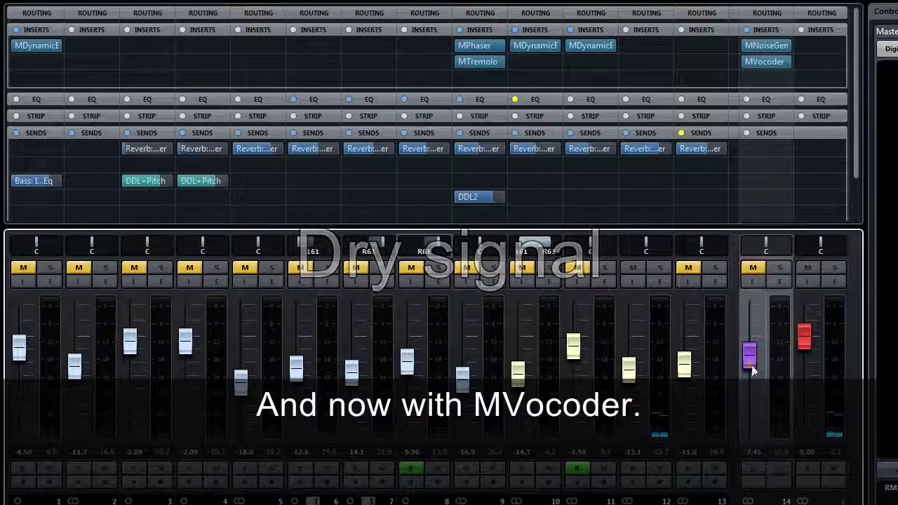
left_click(751, 269)
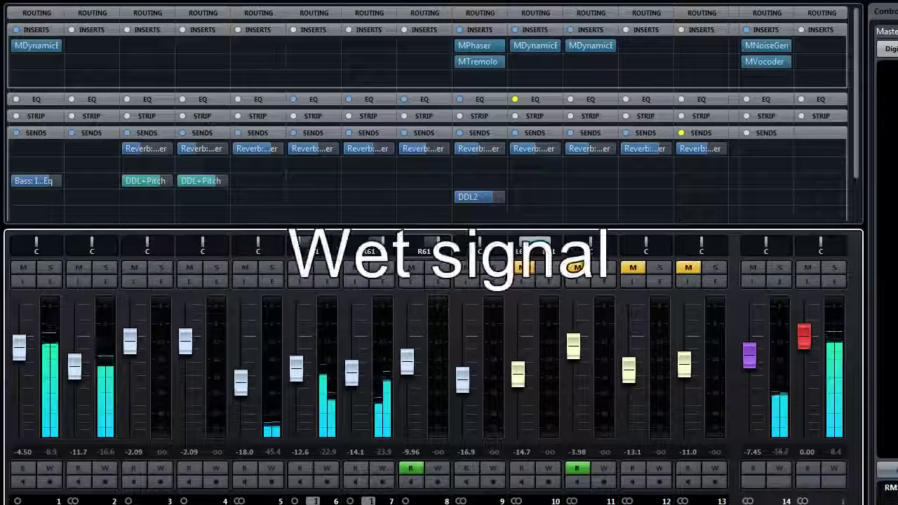
Step: Raise the Reverb channel's fader to -5.79 dB, compare with it muted, and raise the level to 5.56 dB
mouse_move(751, 356)
left_mouse_down()
mouse_move(751, 317)
mouse_move(748, 359)
left_mouse_up()
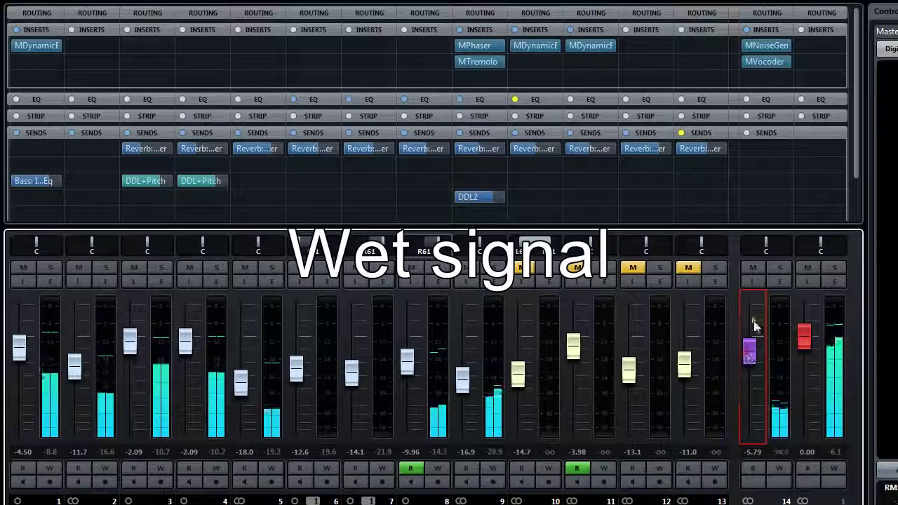
left_click(753, 271)
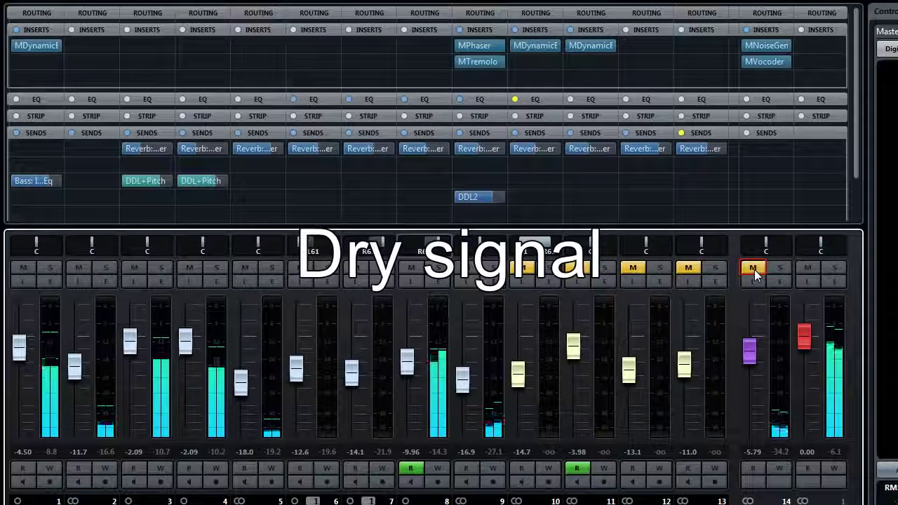
left_click(754, 269)
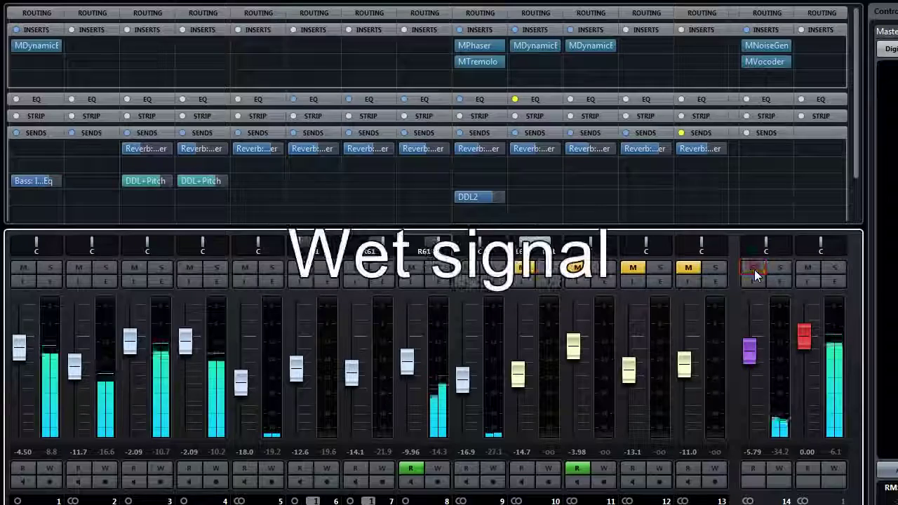
left_click_drag(749, 348, 750, 323)
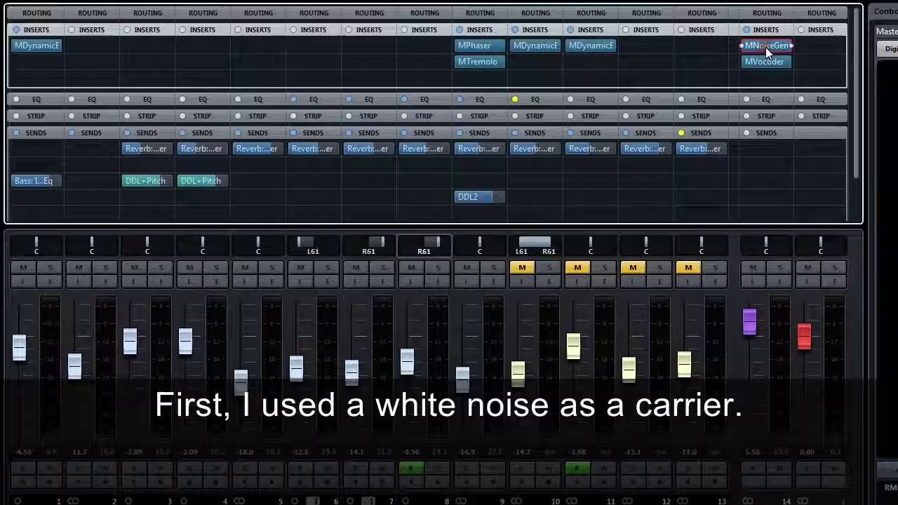
Step: Inspect the Reverb channel's noise generator, MVocoder's detector settings, and the Release band graph for the high bands
left_click(765, 47)
left_click_drag(510, 345, 550, 91)
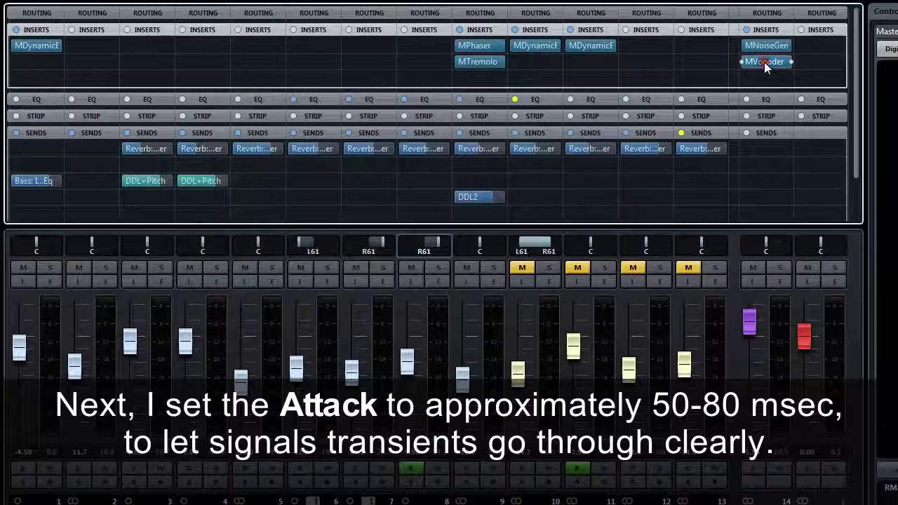
left_click(765, 63)
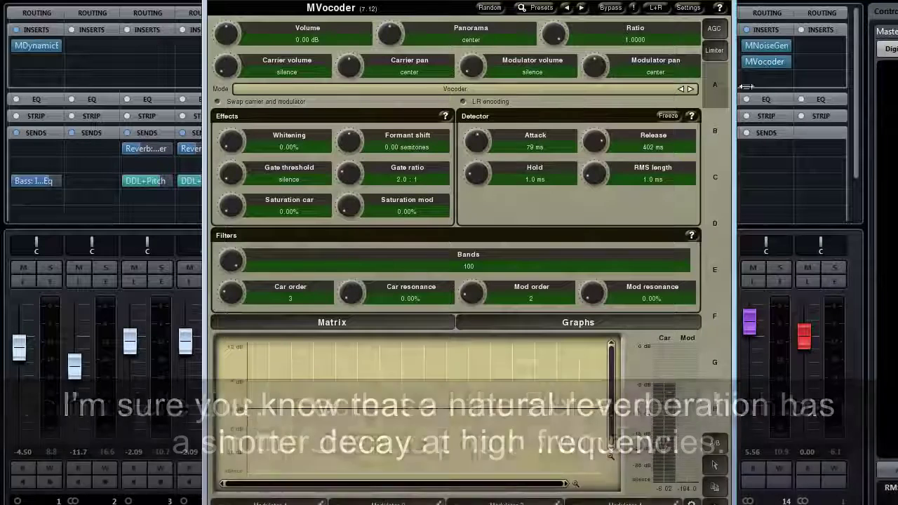
left_click(615, 324)
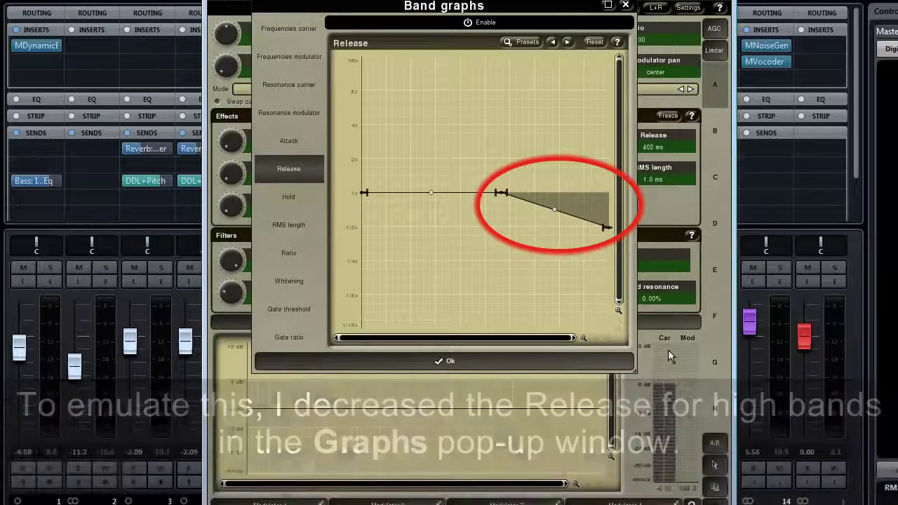
left_click(625, 362)
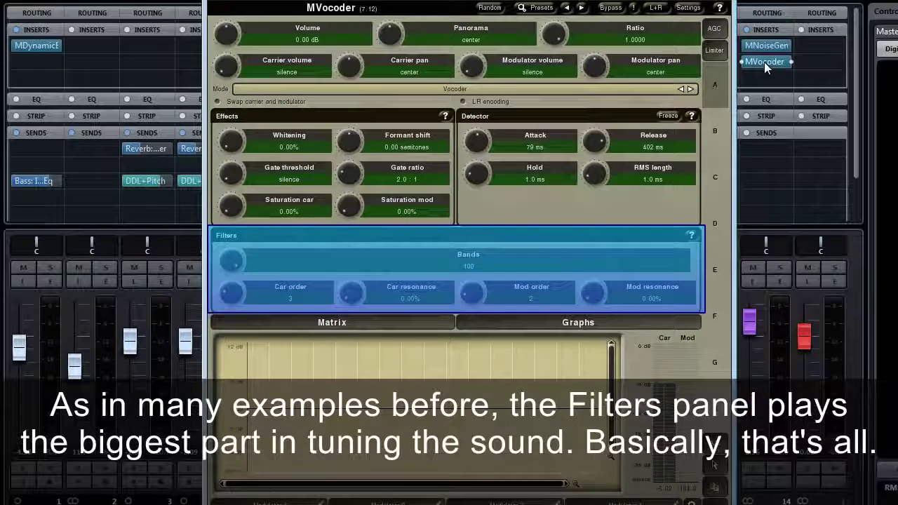